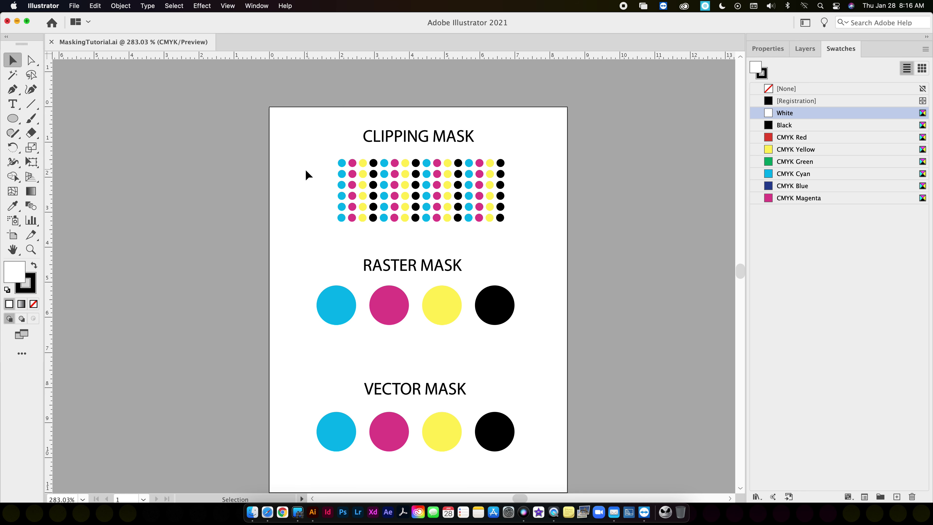
Group all the small dots under the CLIPPING MASK heading into one object and clear the selection.
left_click_drag(295, 155, 532, 237)
left_click(122, 6)
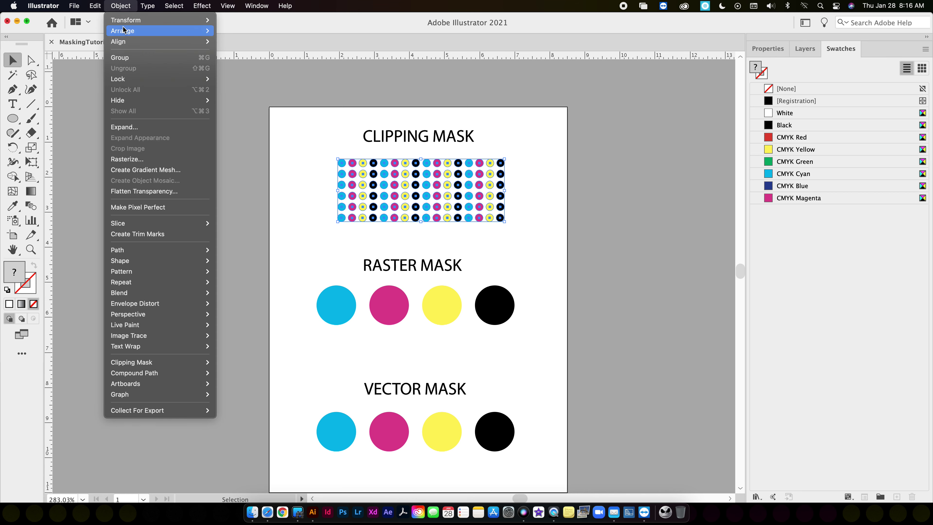
left_click(135, 65)
left_click(181, 185)
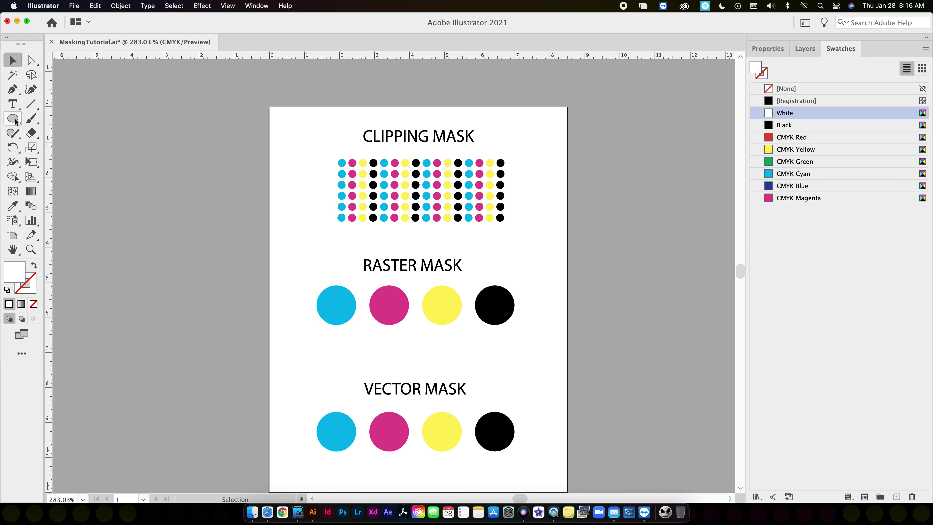
Draw a circle beside the dot pattern with the Ellipse tool, giving it no stroke and a light green fill.
left_click_drag(12, 118, 72, 149)
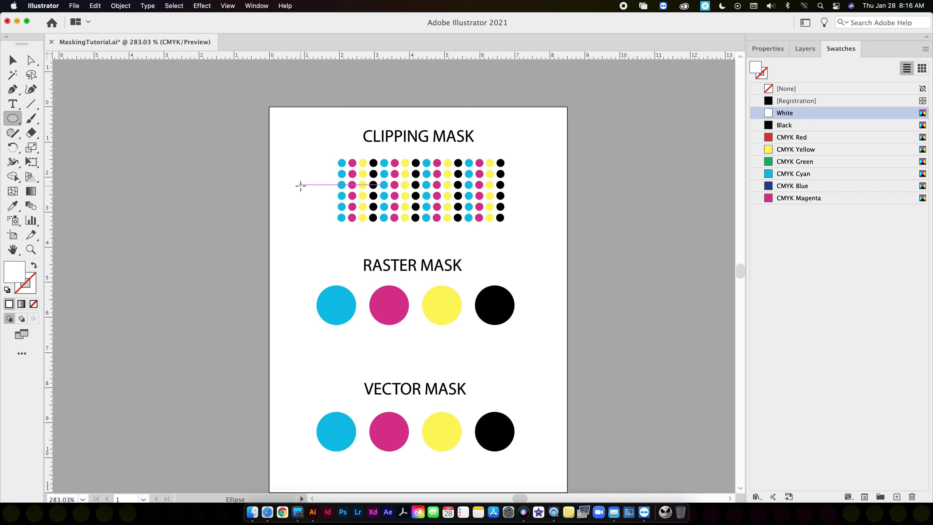
left_click_drag(282, 166, 334, 218)
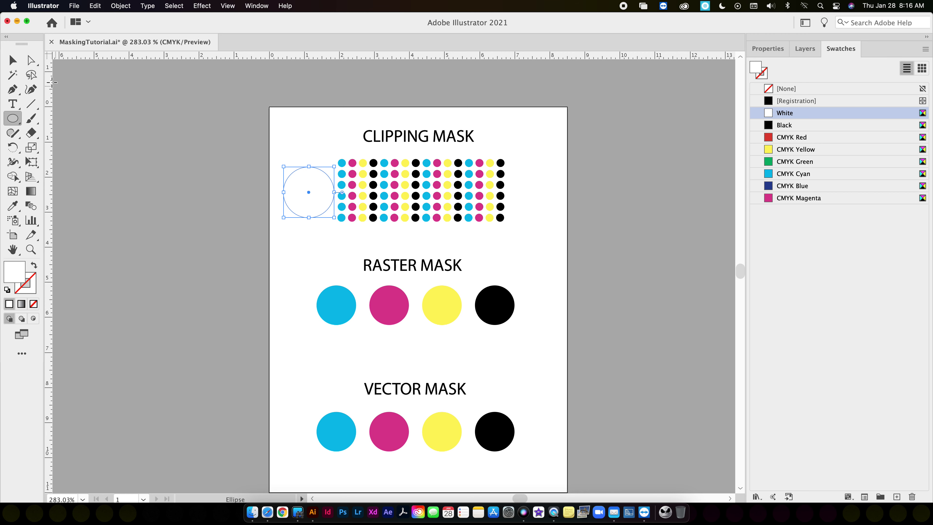
left_click(13, 60)
left_click(28, 277)
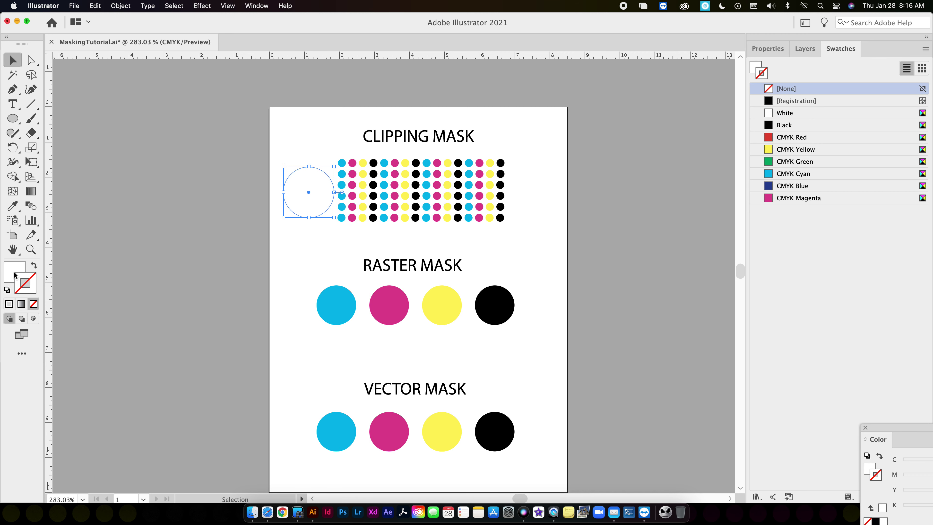
double_click(16, 274)
key("Return")
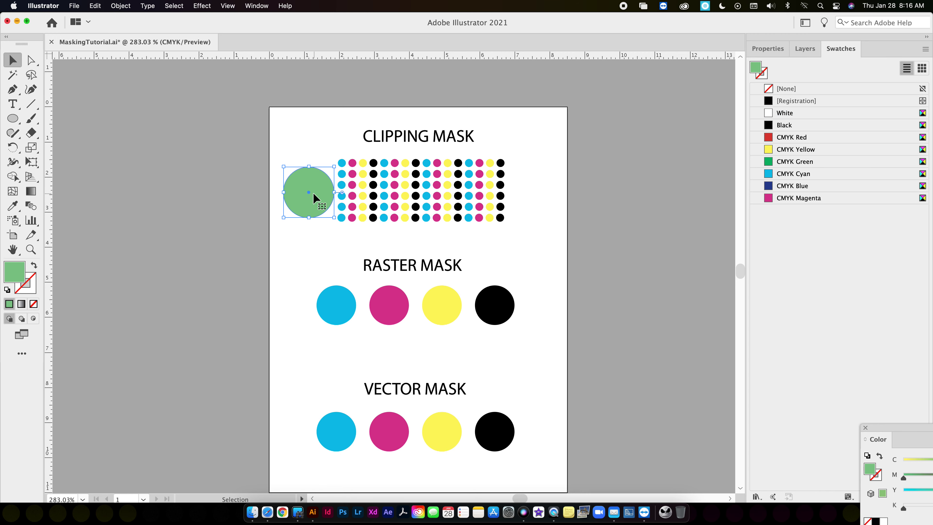
Place the green circle over the middle of the dot pattern and make a clipping mask from the two.
left_click_drag(312, 198, 423, 197)
left_click_drag(298, 177, 568, 231)
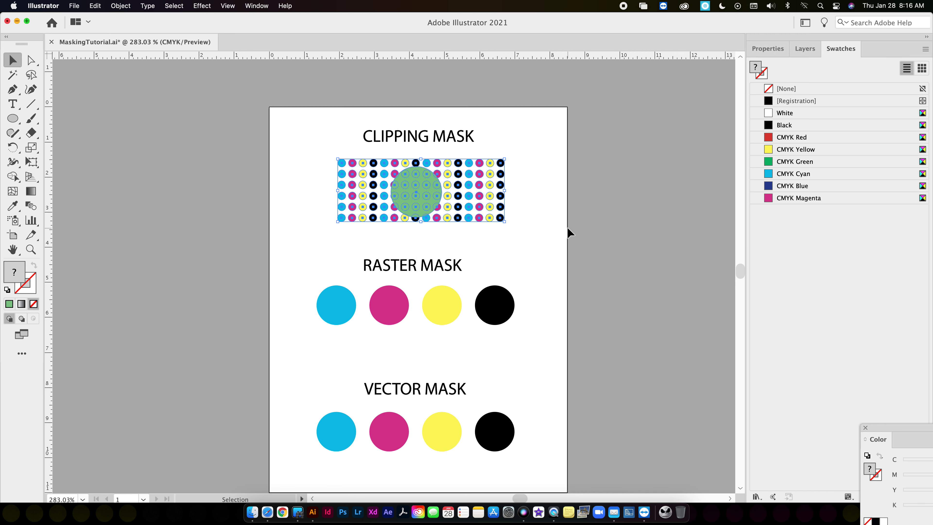
left_click(119, 5)
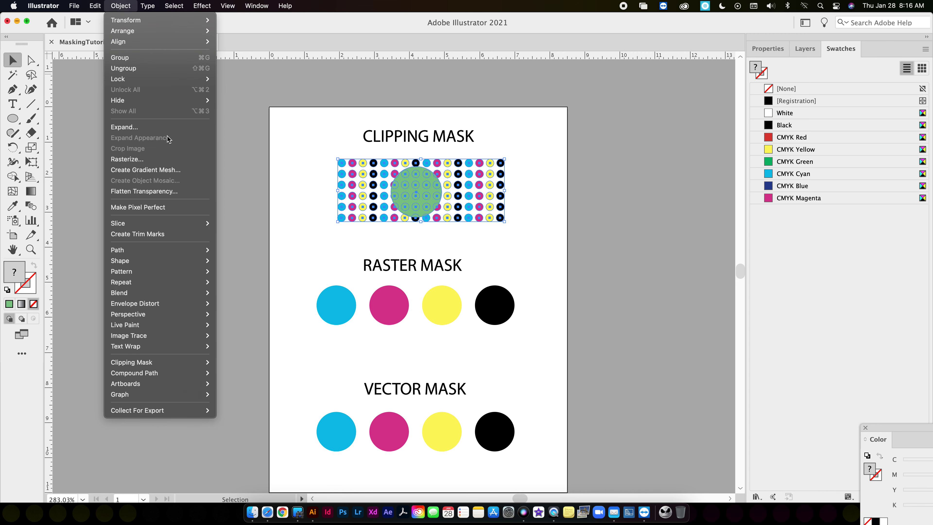
mouse_move(170, 351)
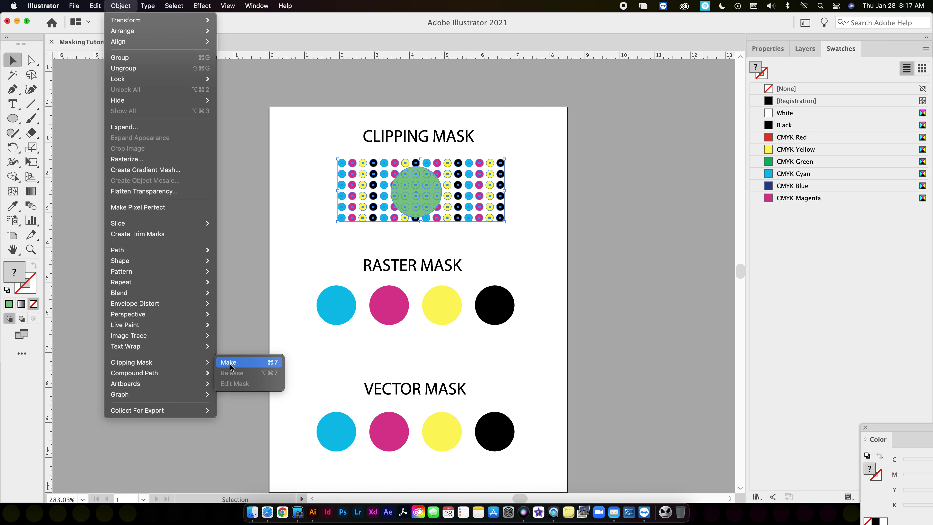
left_click(230, 364)
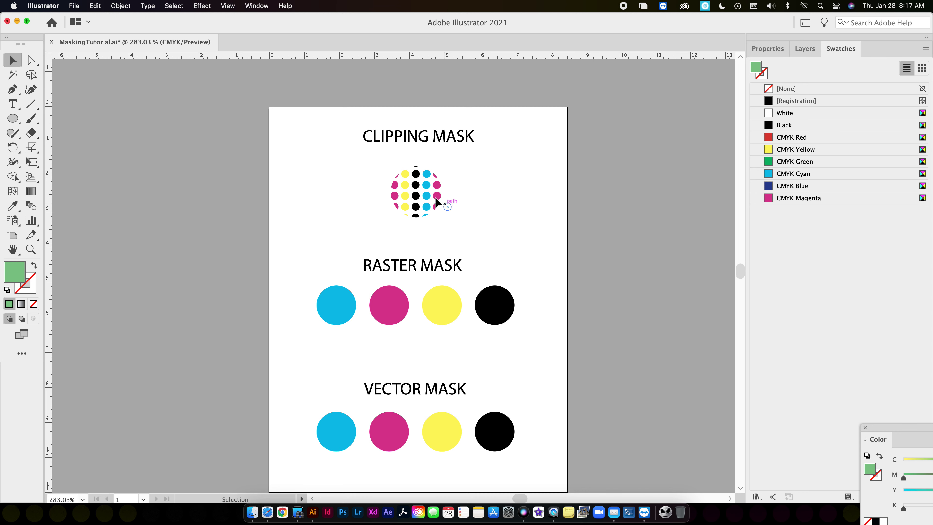
Inspect the hidden dots inside the clip group in isolation mode and exit back to the full artwork.
double_click(415, 188)
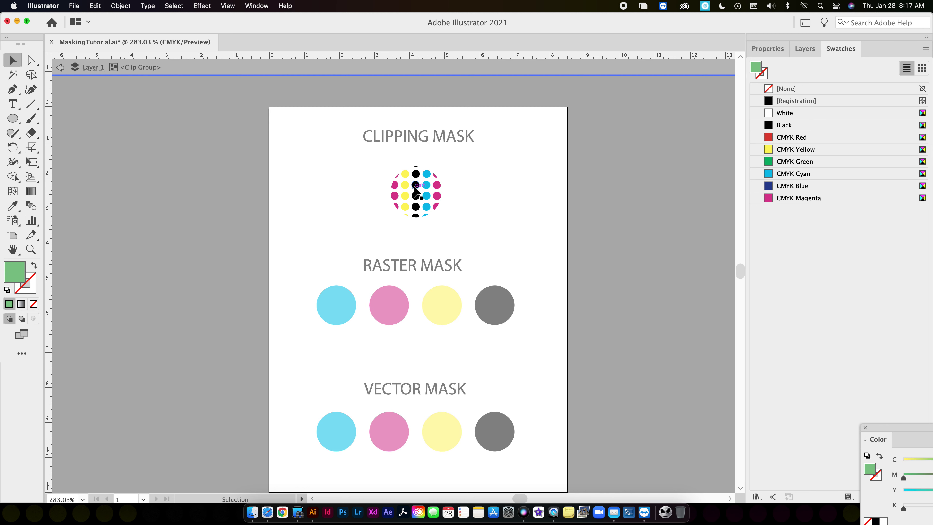
left_click(414, 186)
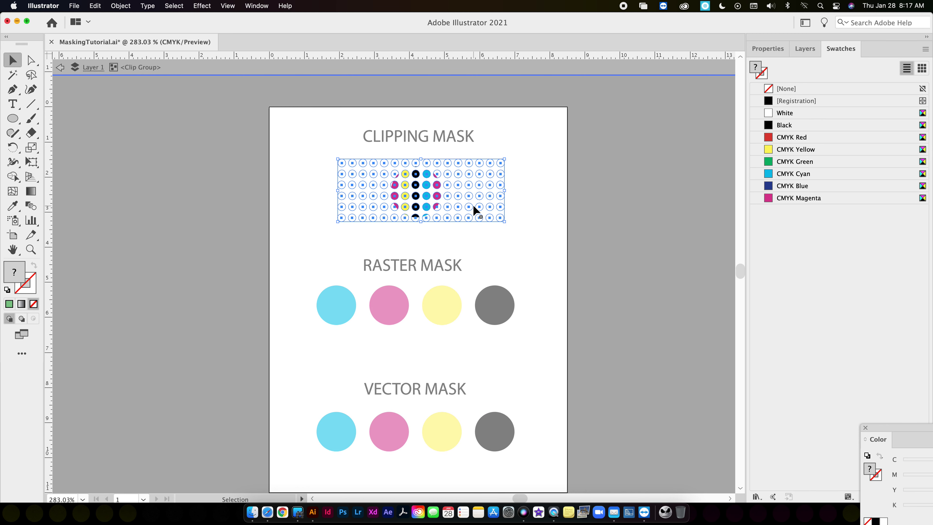
key("Escape")
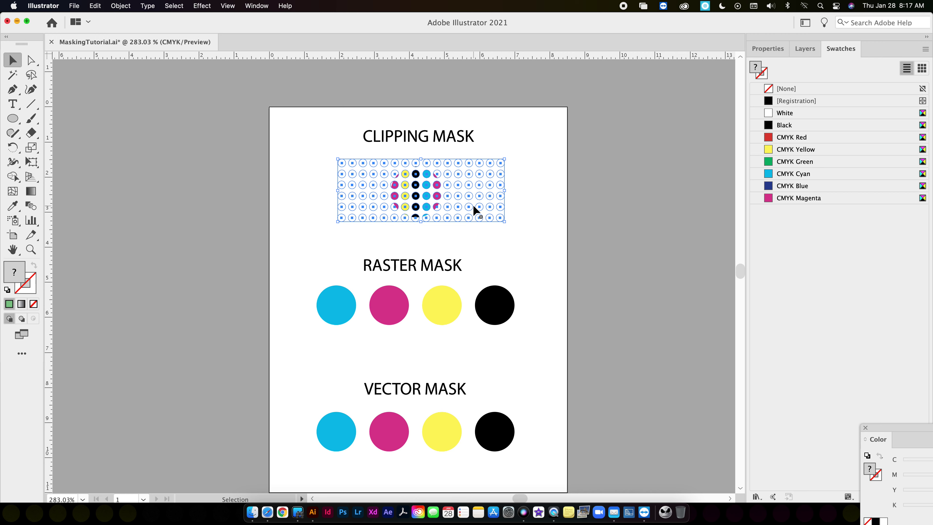
left_click(477, 208)
Release the clipping mask on the dots and try moving the freed circle off the artboard, undoing that move.
left_click(417, 209)
left_click(120, 6)
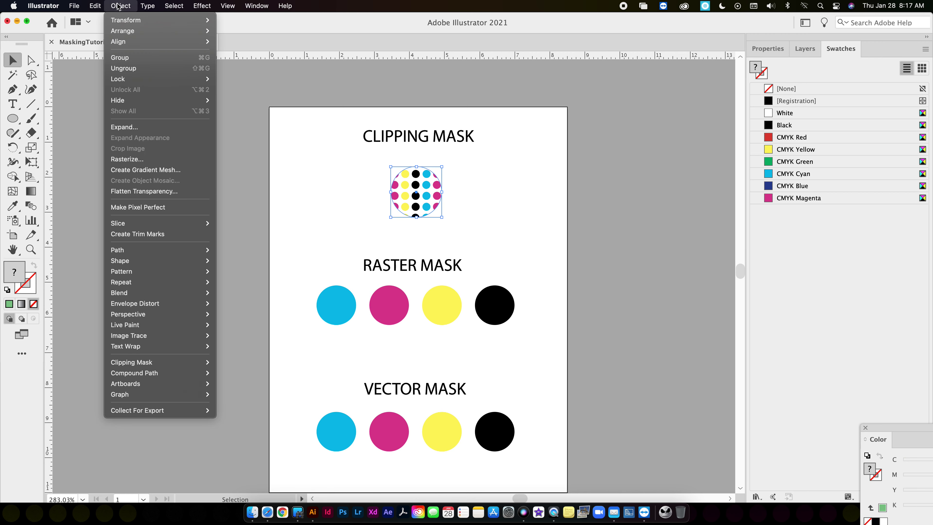
mouse_move(148, 363)
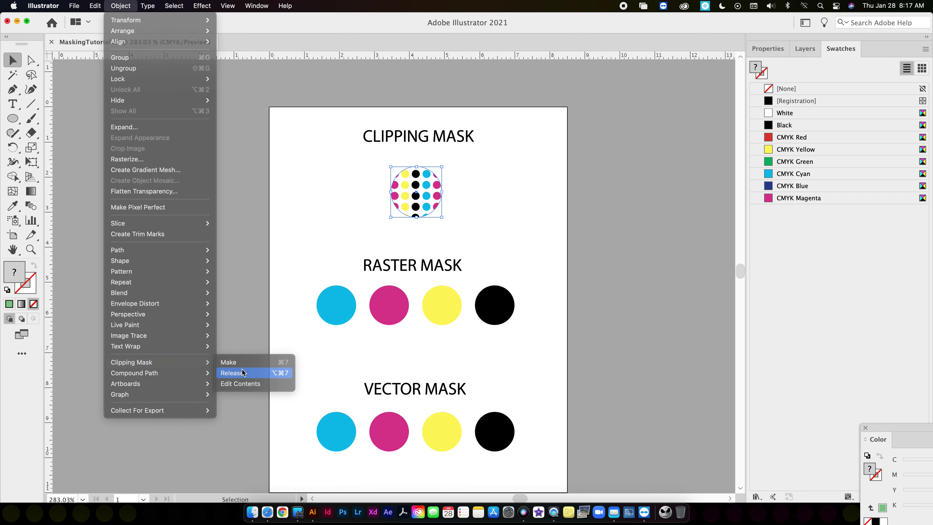
left_click(239, 372)
left_click(624, 235)
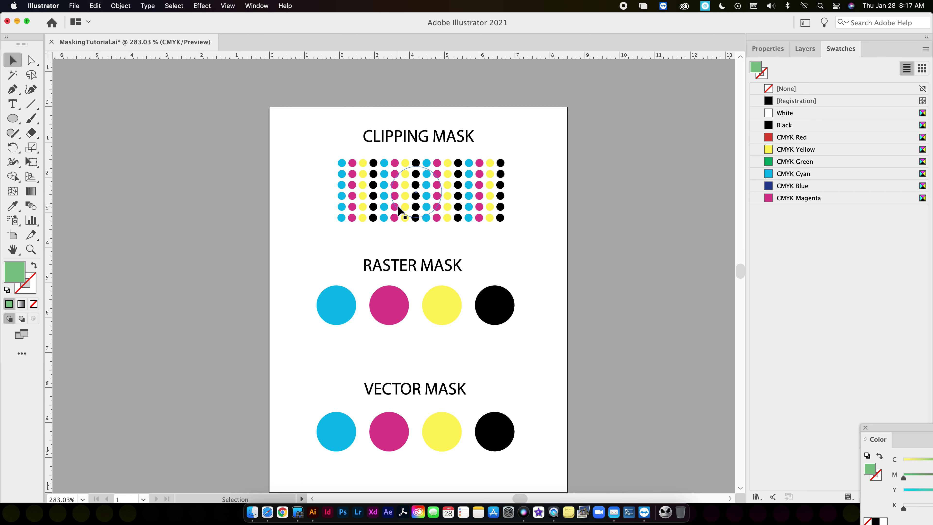
left_click_drag(396, 208, 232, 214)
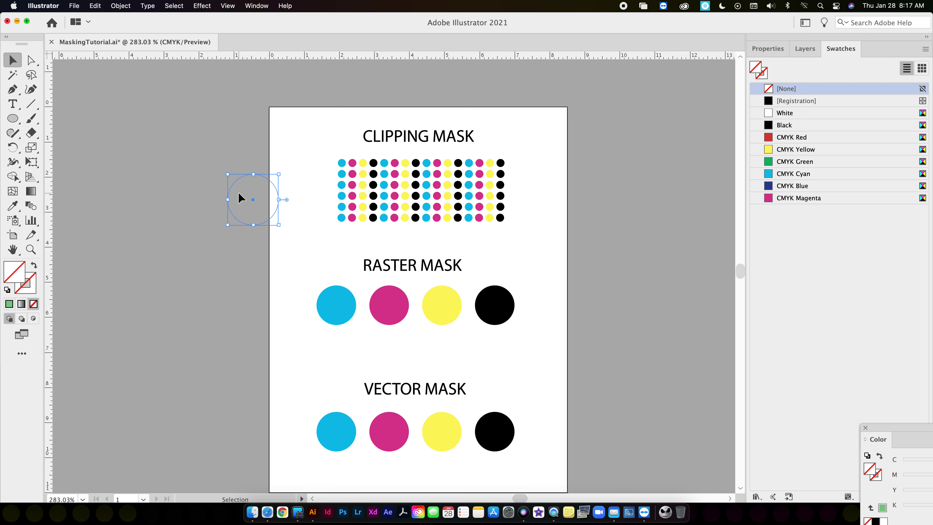
key("super+z")
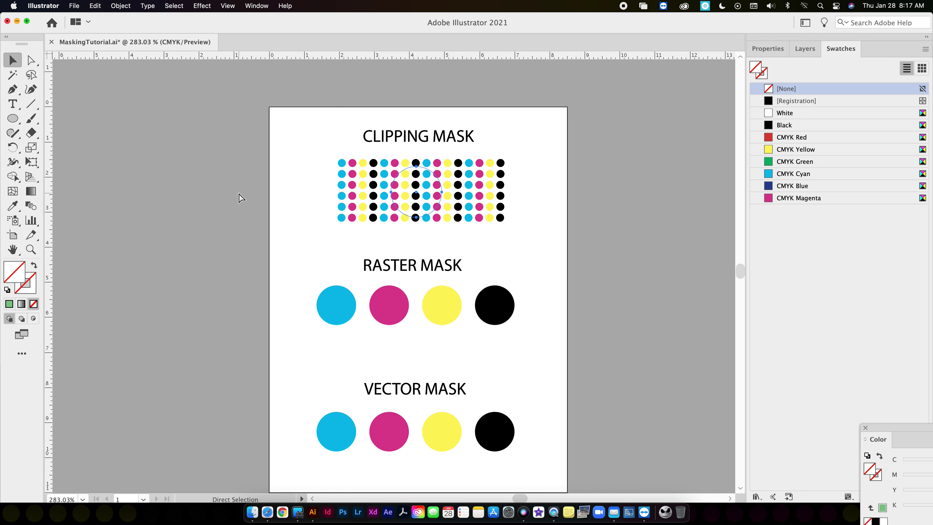
Make the clipping mask again from the dot pattern and the unfilled circle over it.
left_click_drag(346, 187, 566, 208)
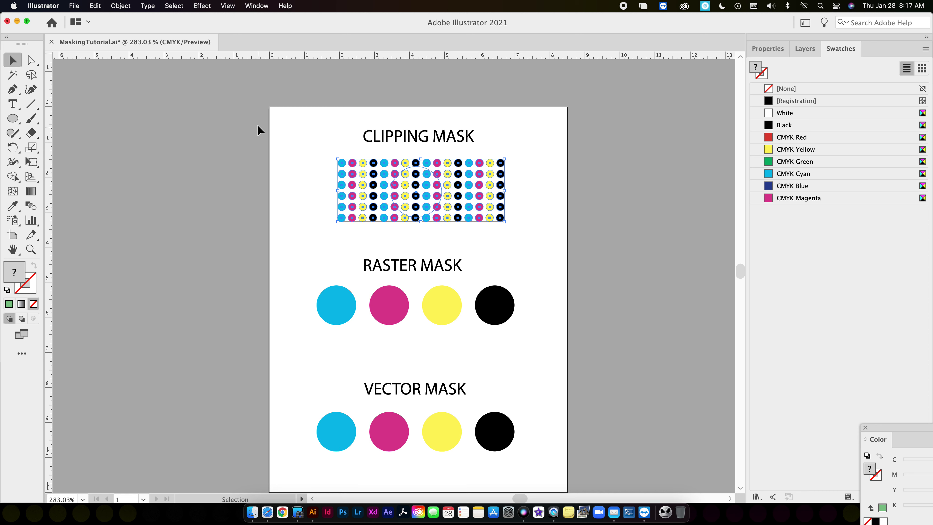
left_click(121, 6)
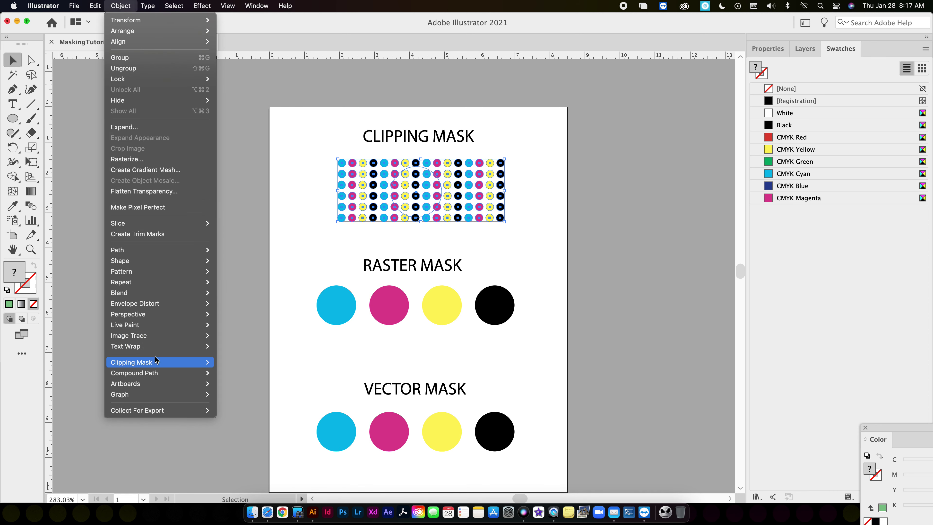
mouse_move(156, 362)
left_click(241, 363)
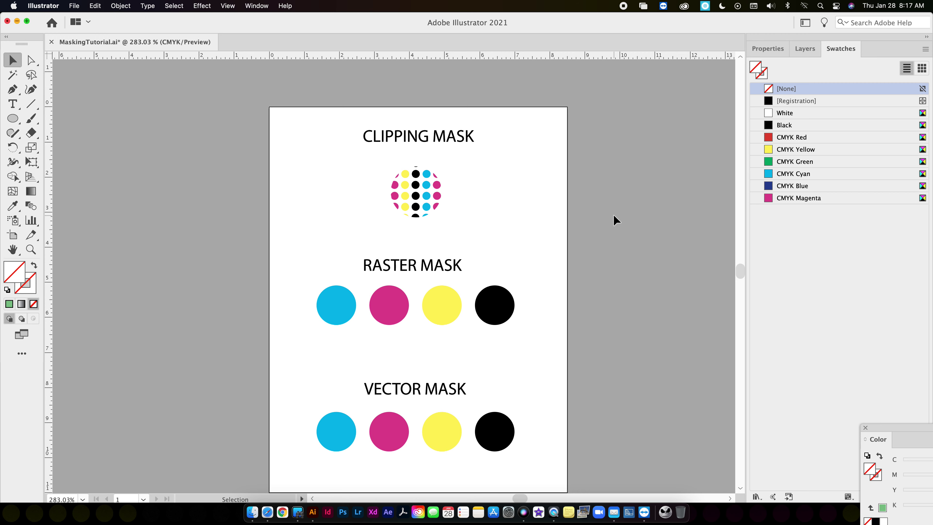
Shift the dot pattern slightly to the right inside the clip group, scale it down a little, and exit isolation mode.
double_click(416, 201)
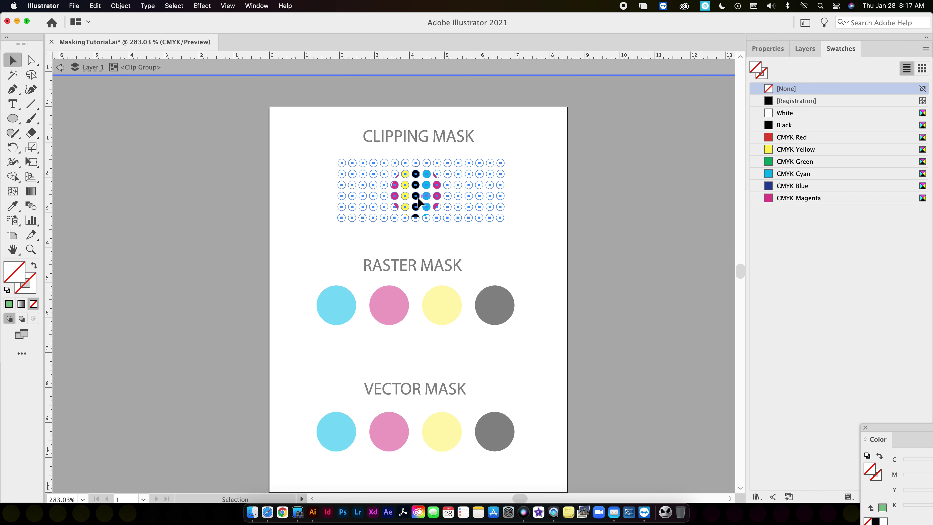
mouse_move(419, 202)
left_mouse_down()
mouse_move(461, 195)
mouse_move(334, 201)
mouse_move(443, 200)
mouse_move(433, 203)
left_mouse_up()
left_click_drag(522, 221, 471, 198)
left_click(559, 203)
double_click(559, 204)
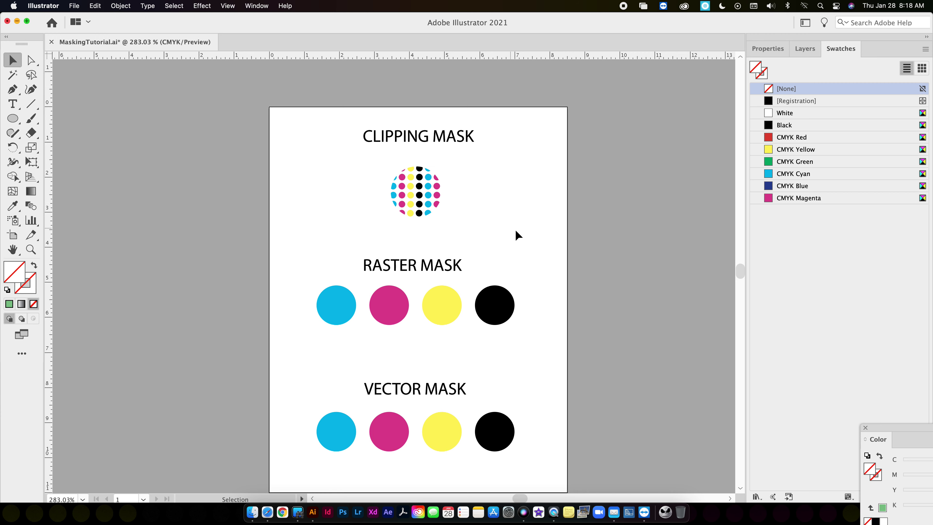
Show the Transparency panel and place it beside the artboard, over the swatch list.
left_click(256, 6)
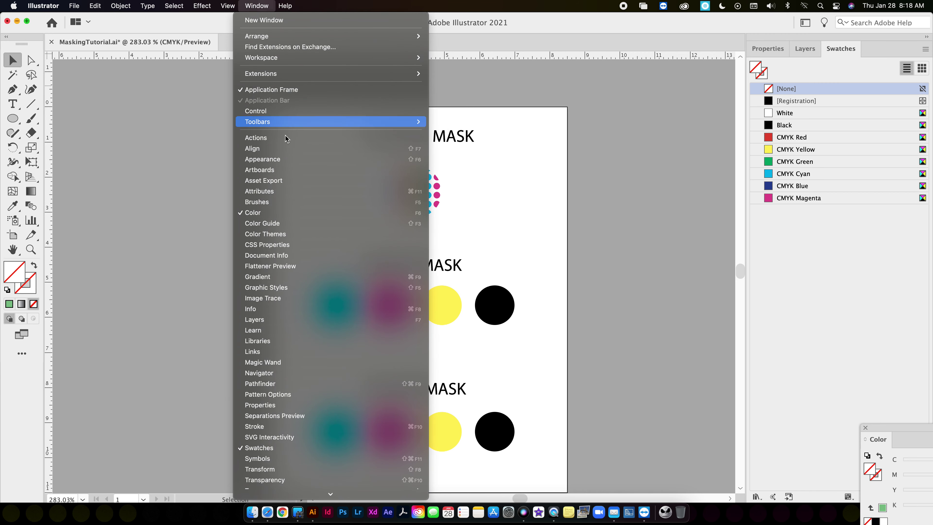
scroll(349, 423, "down", 3)
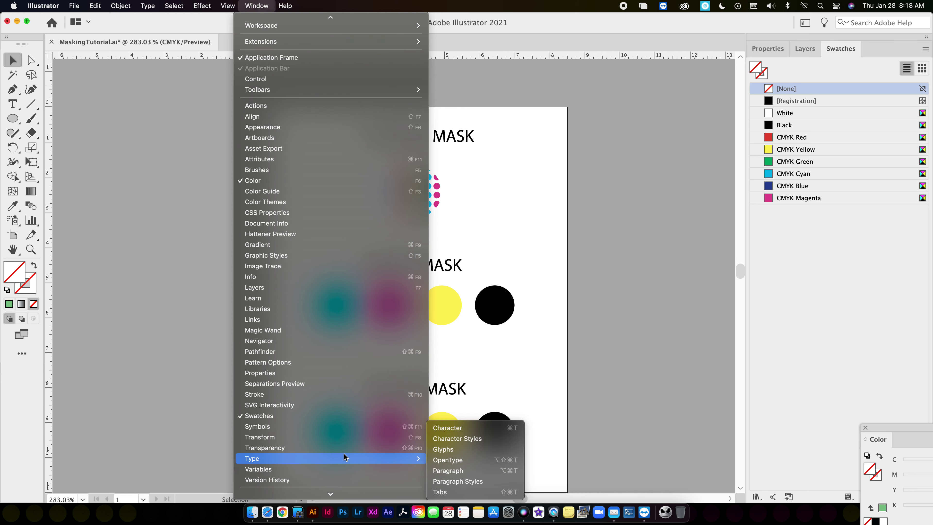
left_click(344, 448)
mouse_move(534, 229)
left_mouse_down()
mouse_move(756, 190)
mouse_move(775, 150)
left_mouse_up()
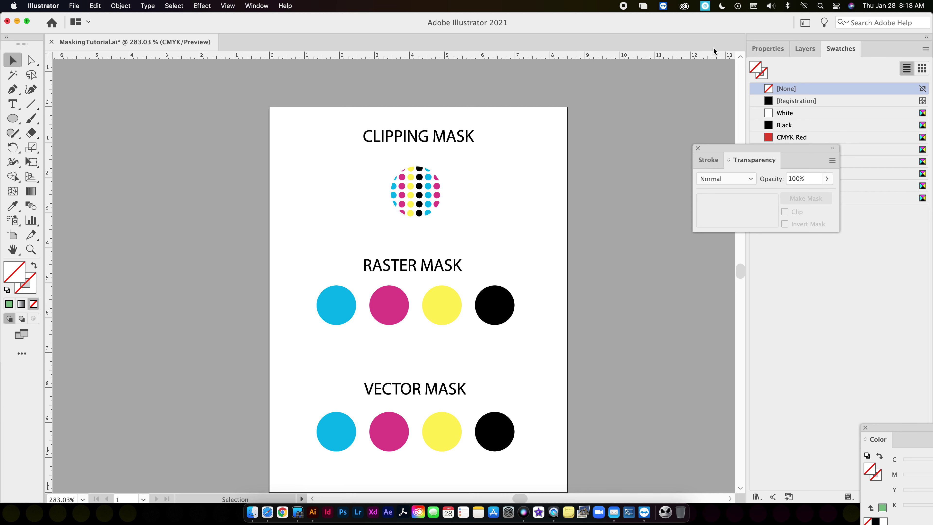
Group the four large circles under the RASTER MASK heading.
left_click_drag(268, 286, 531, 329)
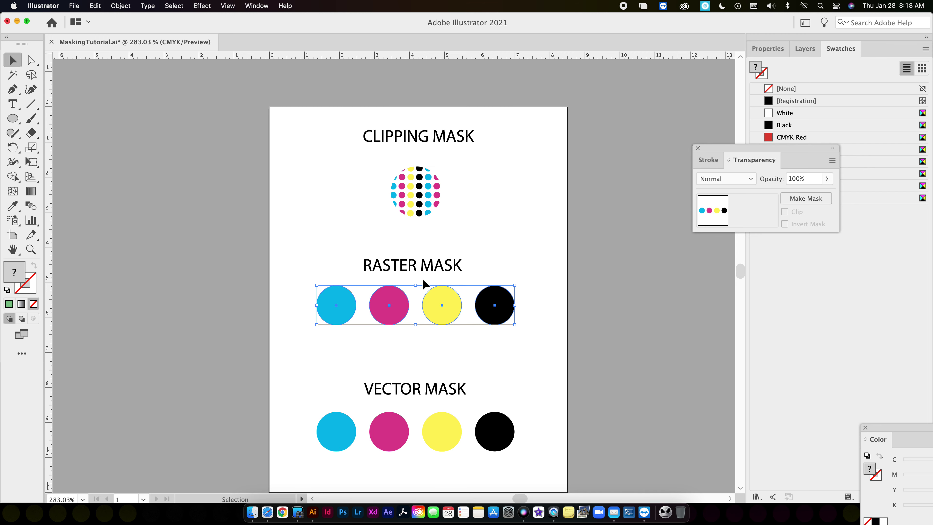
left_click(120, 5)
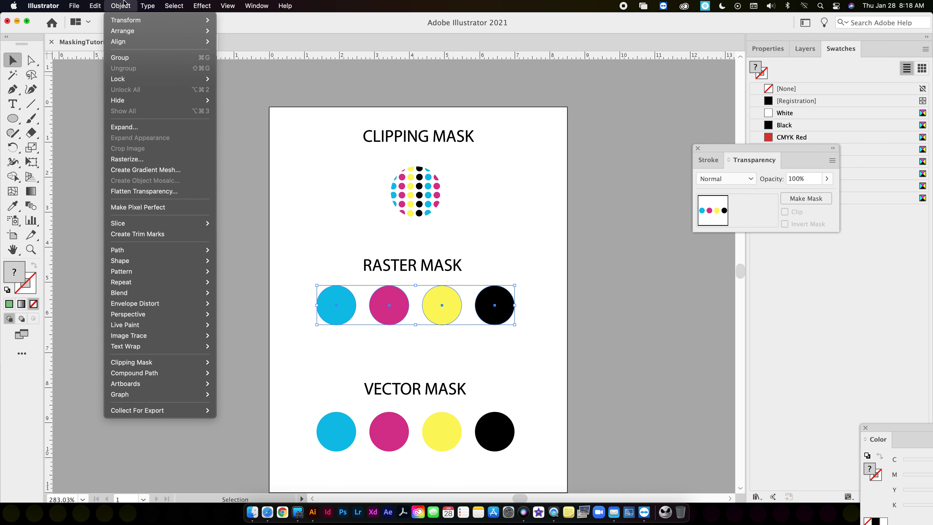
left_click(132, 58)
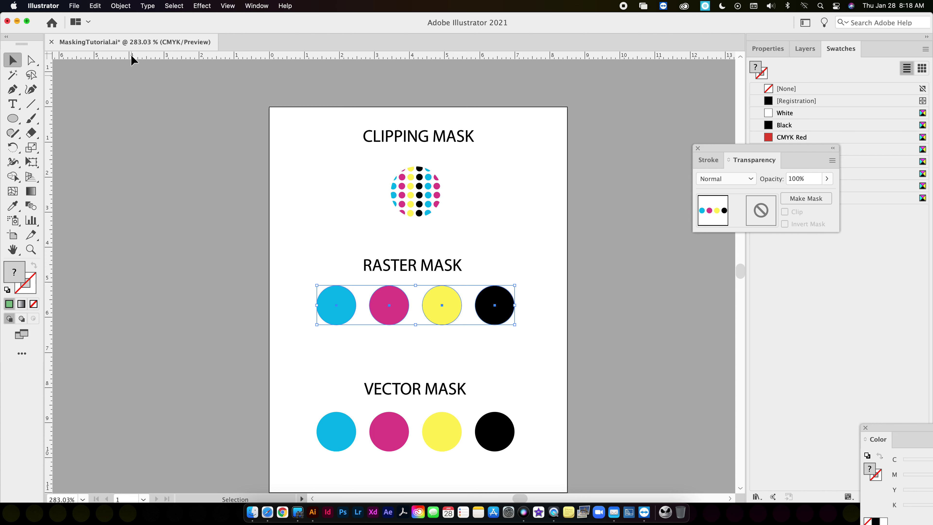
Place the desktop image IMG_3317.jpg into the masking document and bring the document window back into full view.
double_click(772, 23)
left_click_drag(528, 33, 580, 239)
left_click_drag(713, 154, 779, 147)
left_click(705, 106)
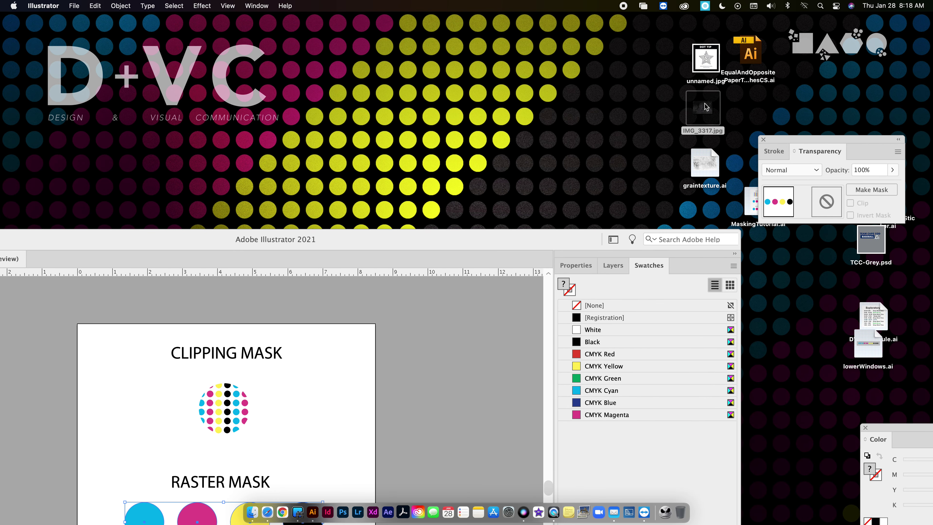
left_click_drag(705, 107, 386, 403)
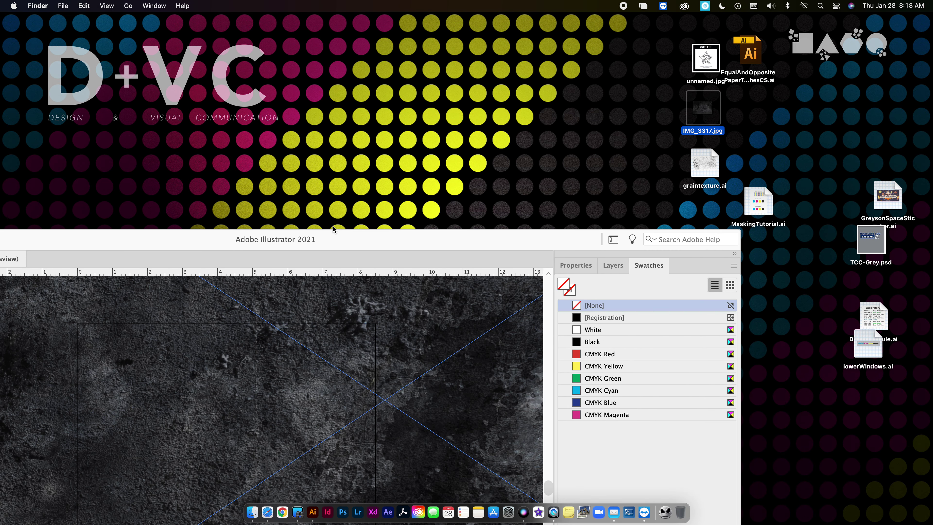
left_click(335, 235)
double_click(348, 241)
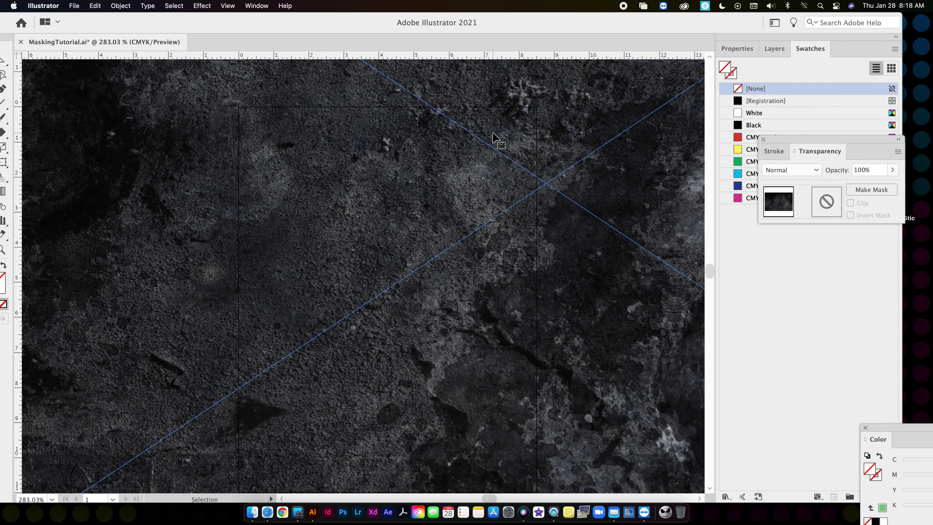
Scale the placed texture image down to about 10 in wide and line it up with the artboard's upper-left corner.
key("super+minus")
key("super+minus")
key("super+minus")
key("super+minus")
key("super+minus")
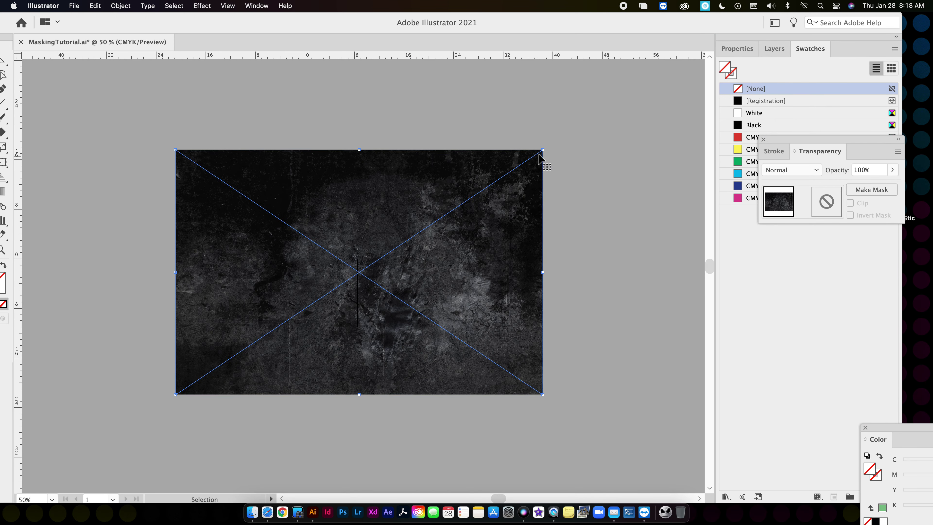
left_click_drag(539, 157, 339, 285)
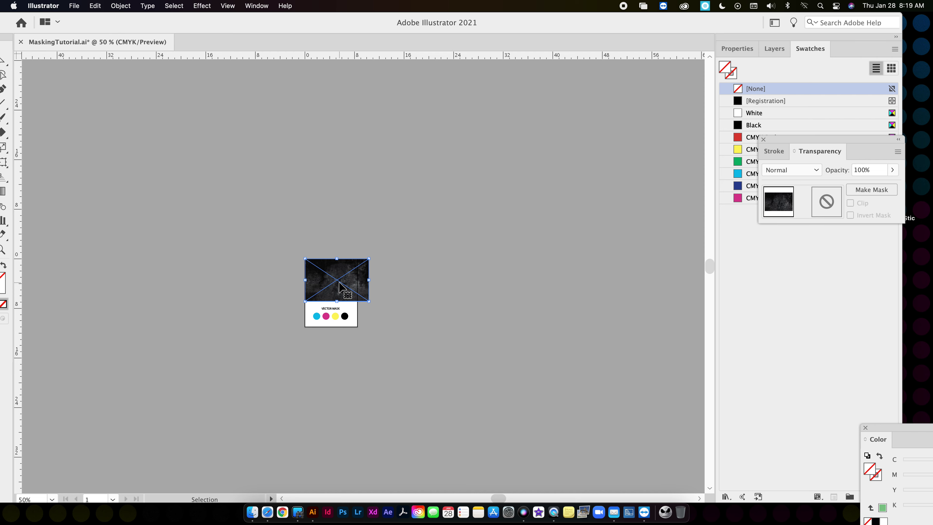
scroll(339, 287, "up", 4)
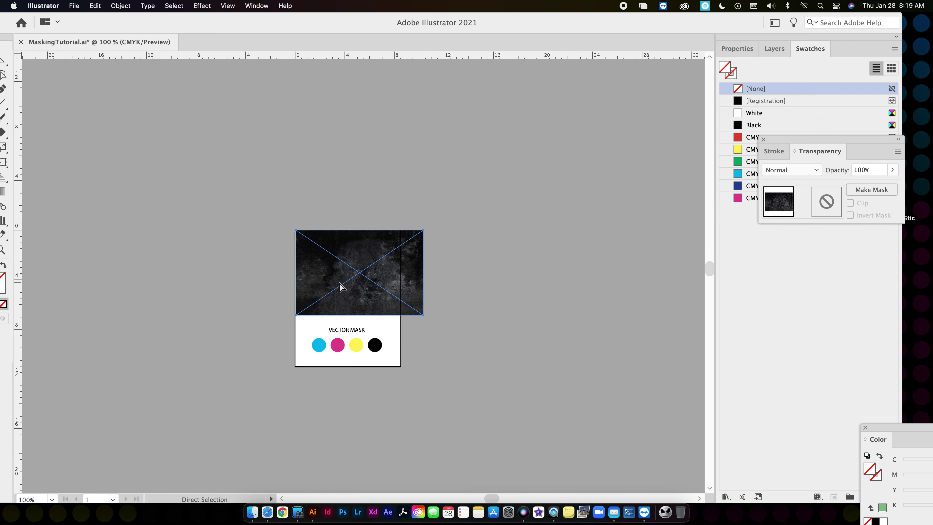
Move the texture image off the artboard onto the empty canvas to its right, uncovering the circle artwork.
left_click_drag(340, 271, 579, 220)
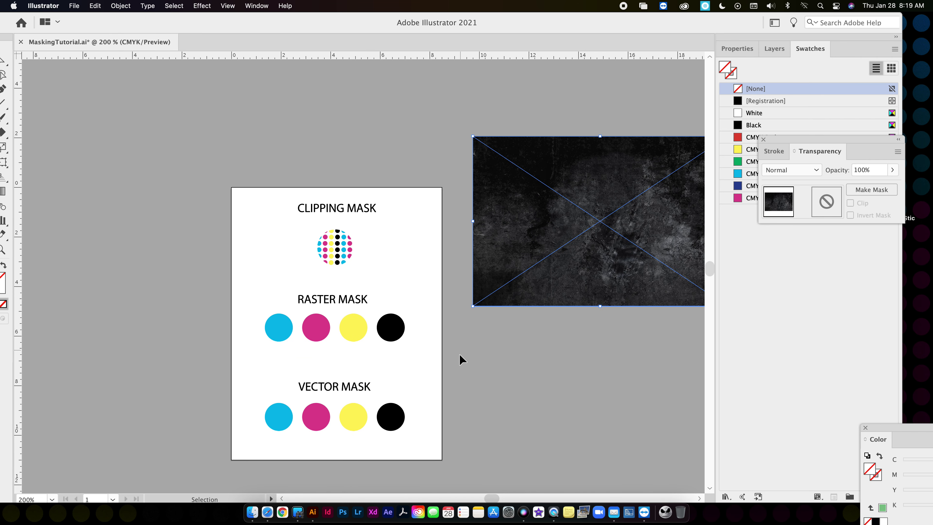
left_click(463, 362)
Make an opacity mask from the grouped circles under the RASTER MASK heading together with the texture image.
left_click(276, 328)
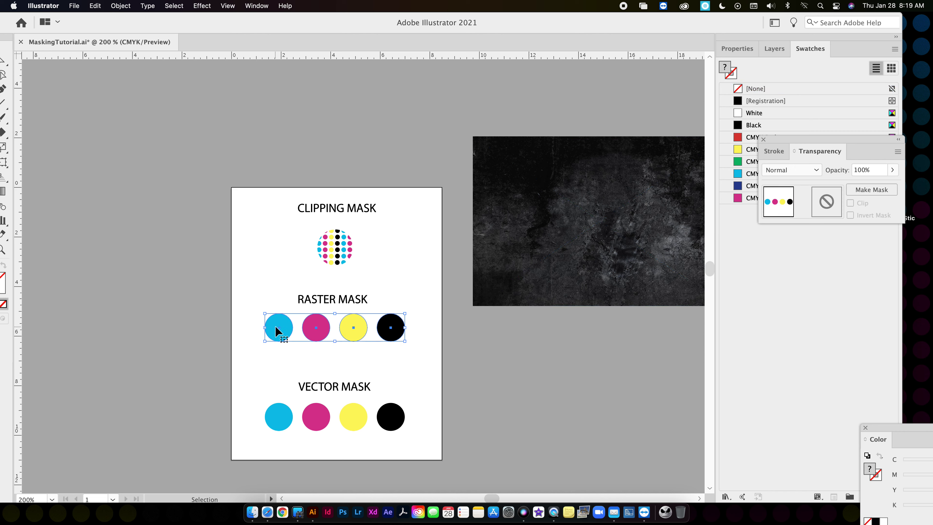
left_click(515, 157, "shift")
left_click_drag(833, 142, 791, 154)
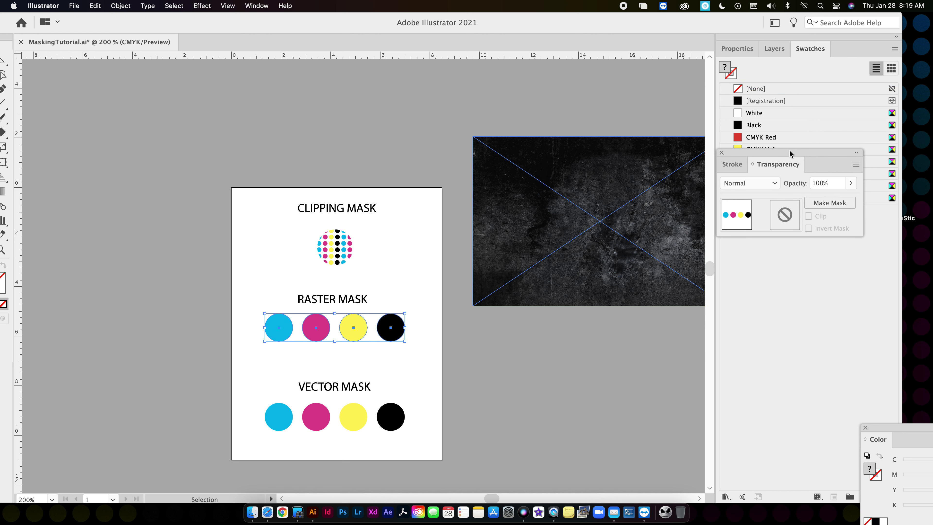
left_click(821, 203)
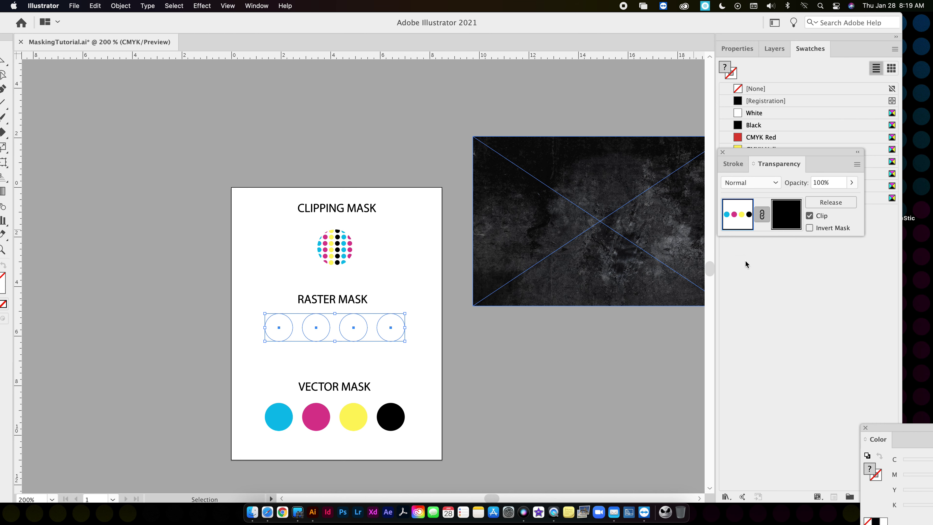
Transfer the texture image from the artwork into the circles' opacity mask and position it over the RASTER MASK row.
left_click(786, 216)
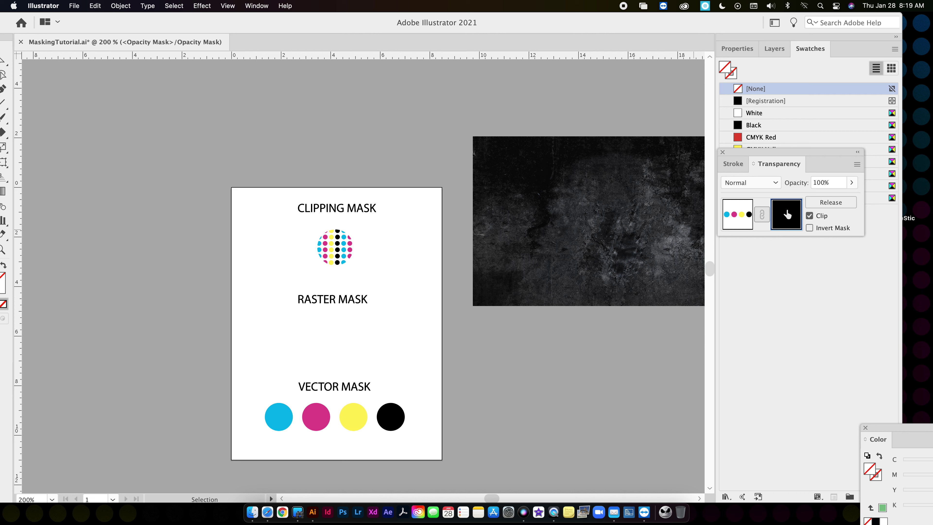
left_click(733, 223)
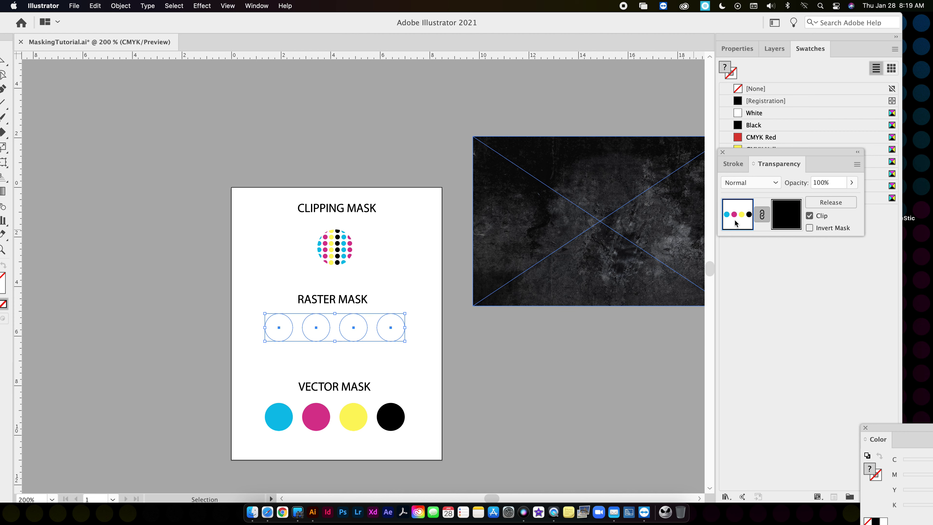
left_click(567, 303)
key("Delete")
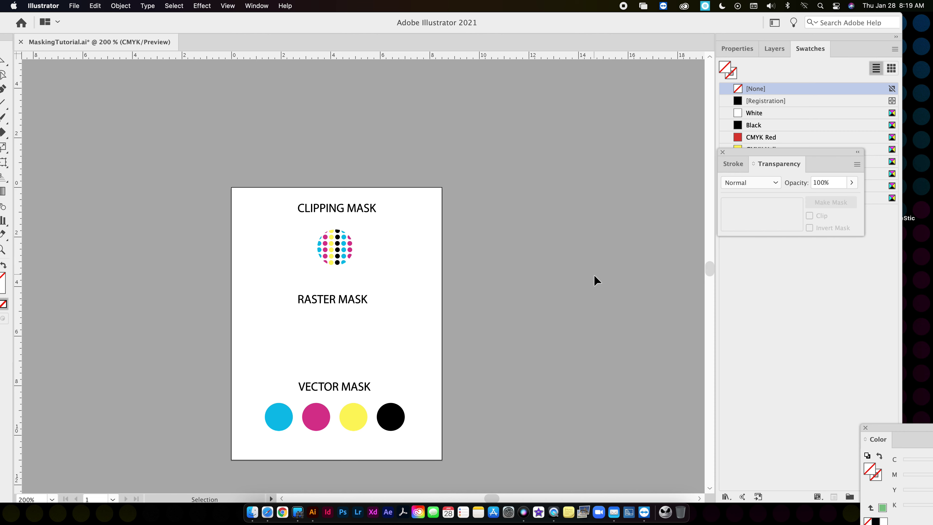
left_click(383, 324)
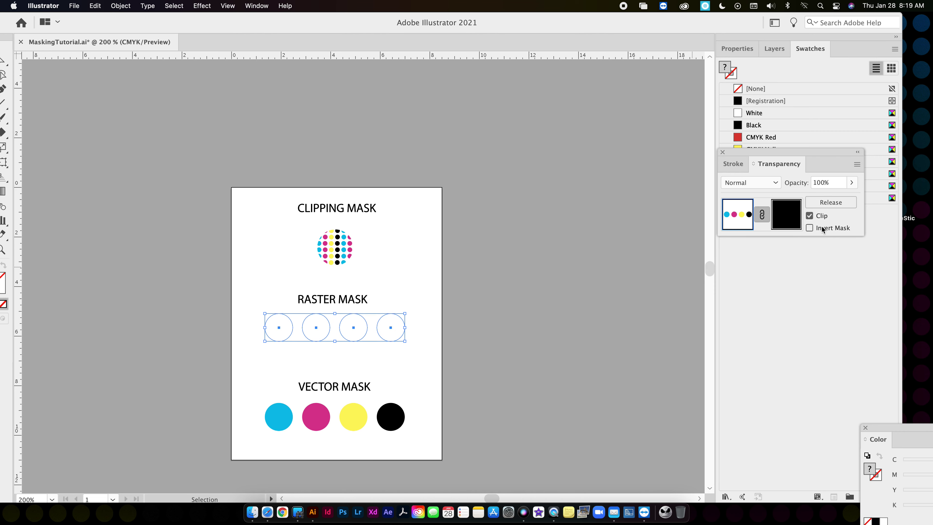
left_click(791, 219)
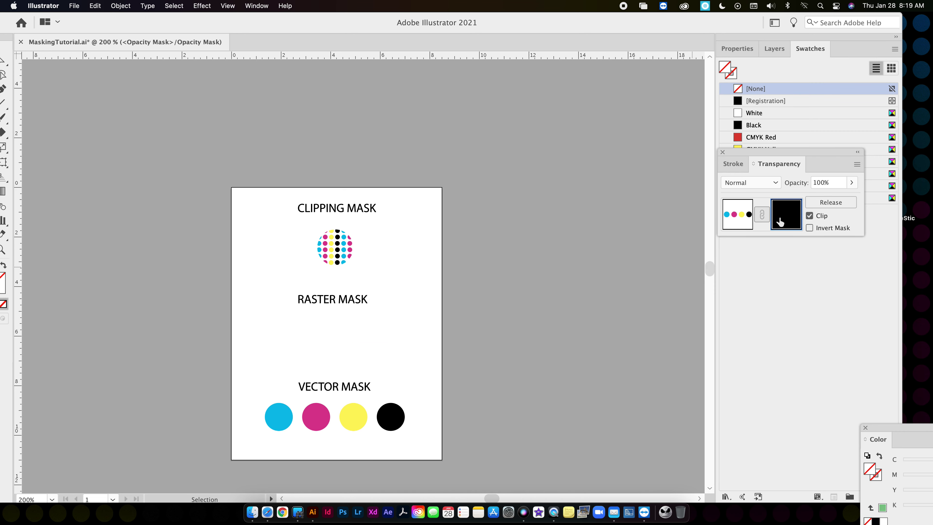
left_click_drag(410, 254, 435, 277)
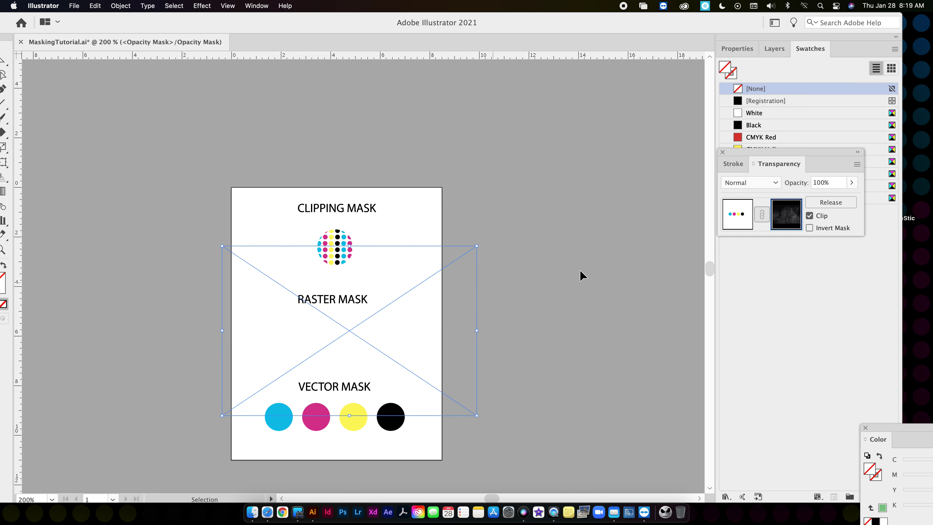
Turn off Clip and turn on Invert Mask for the RASTER MASK circles' opacity mask.
left_click(809, 216)
left_click(809, 228)
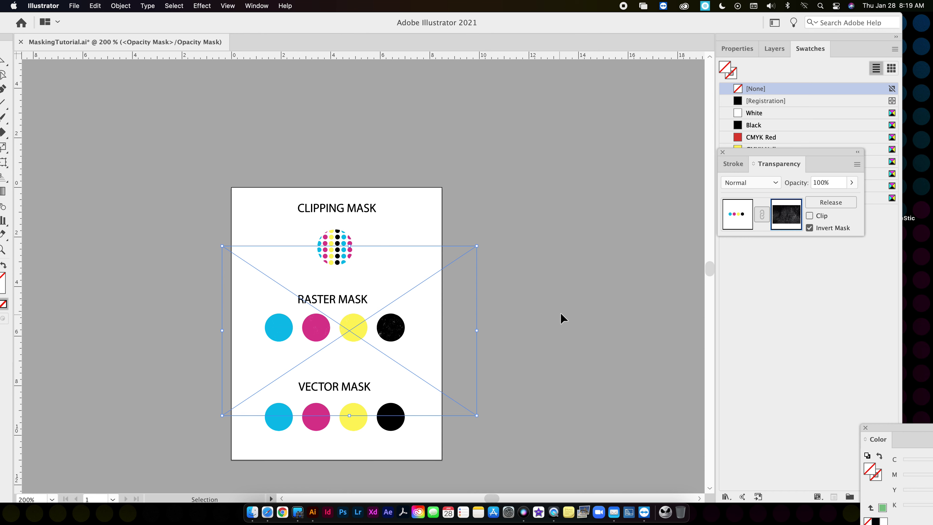
Examine the texture in the magenta, yellow and black circles up close and return to editing the artwork.
key("super+equal")
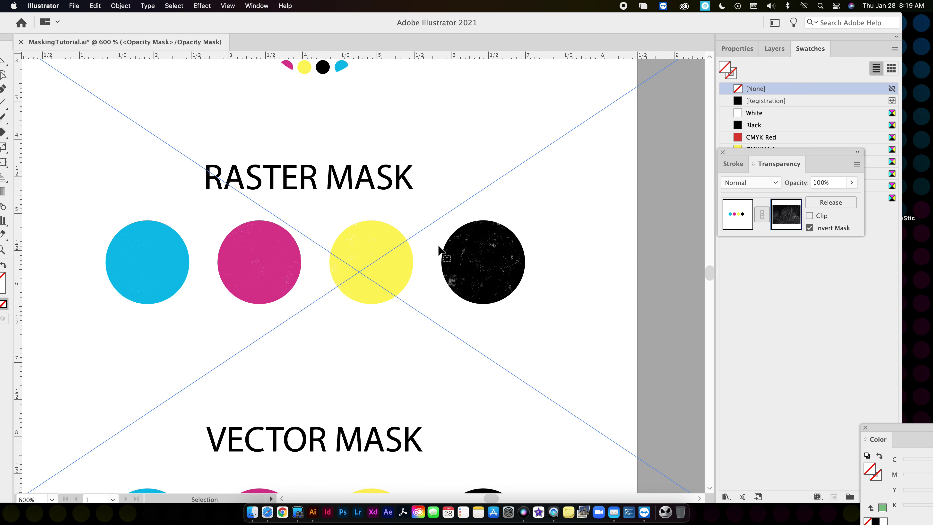
key("super+equal")
key("super+equal")
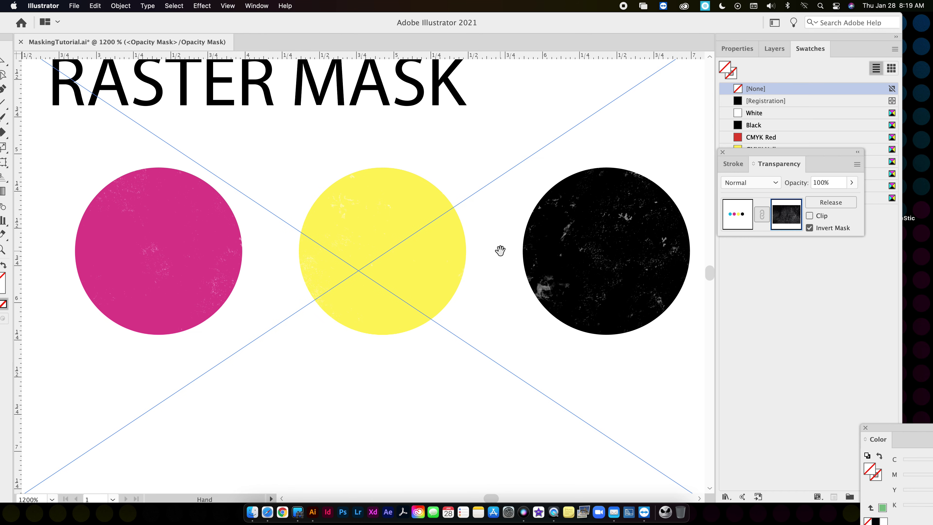
left_click_drag(500, 250, 354, 253)
left_click_drag(432, 261, 496, 259)
left_click(733, 222)
key("super+minus")
key("super+minus")
key("super+minus")
key("super+minus")
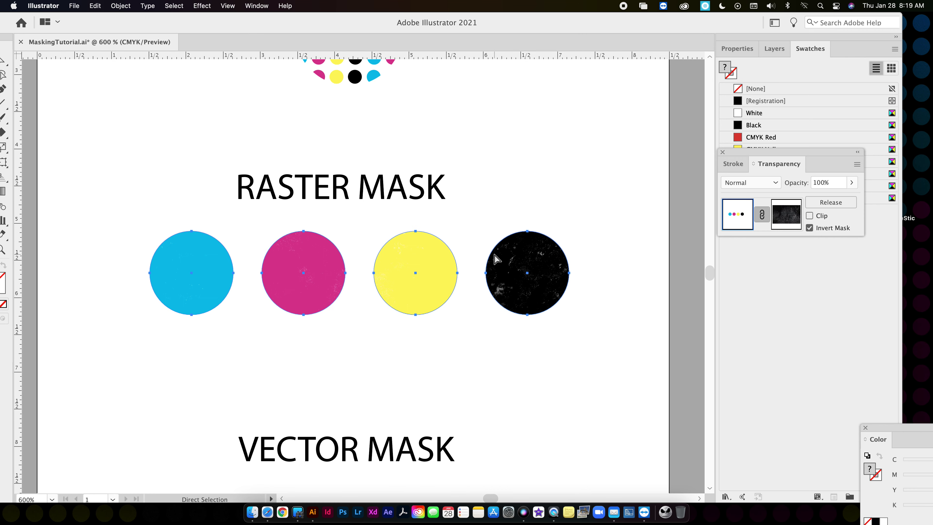
Undo the masking changes back to the separate circle group and texture image, and deselect everything.
key("super+z")
key("super+z")
key("super+z")
key("super+z")
key("super+z")
key("super+z")
key("super+z")
key("super+z")
key("super+z")
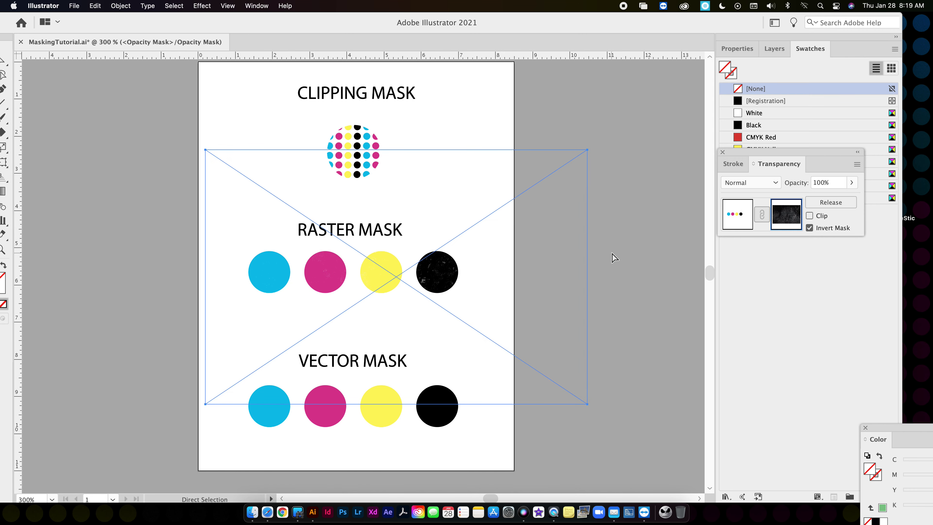
key("super+z")
key("super+z")
key("super+z")
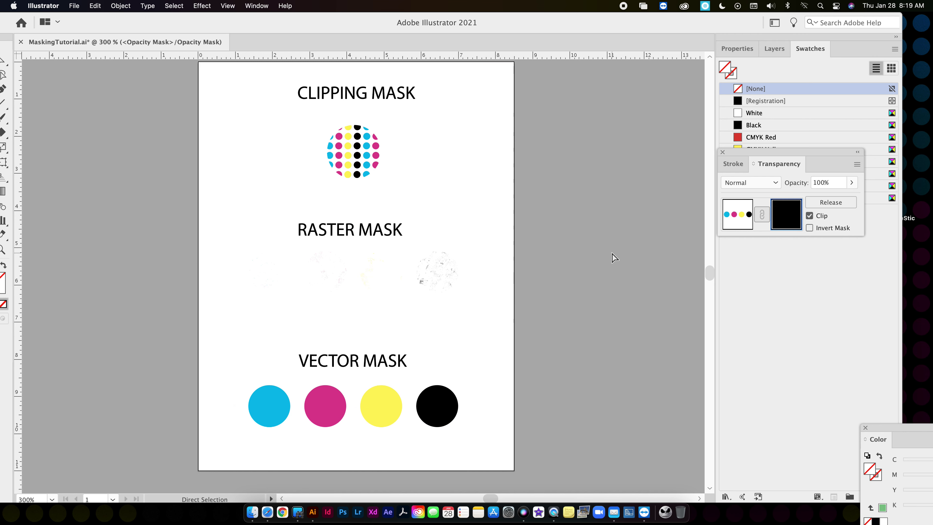
left_click(623, 260)
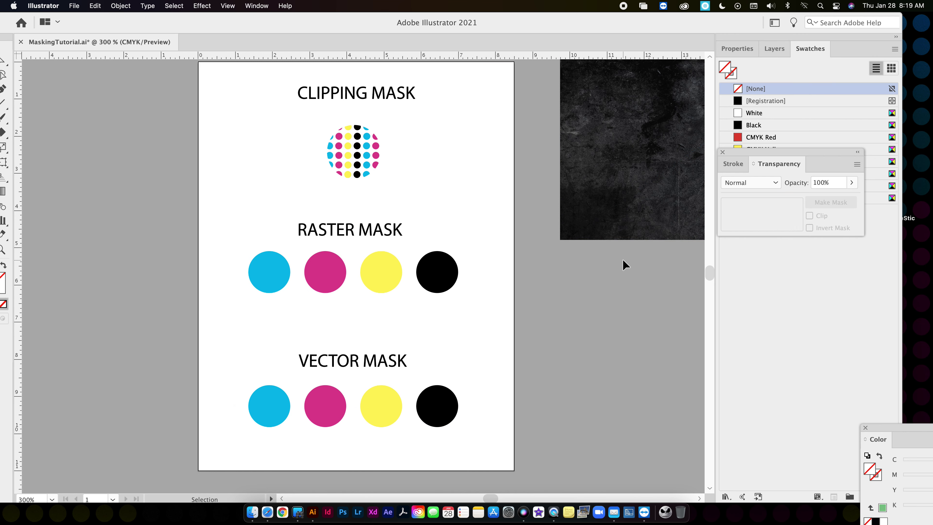
Lay the texture image over the lower part of the RASTER MASK circles and make an opacity mask from both.
key("super+minus")
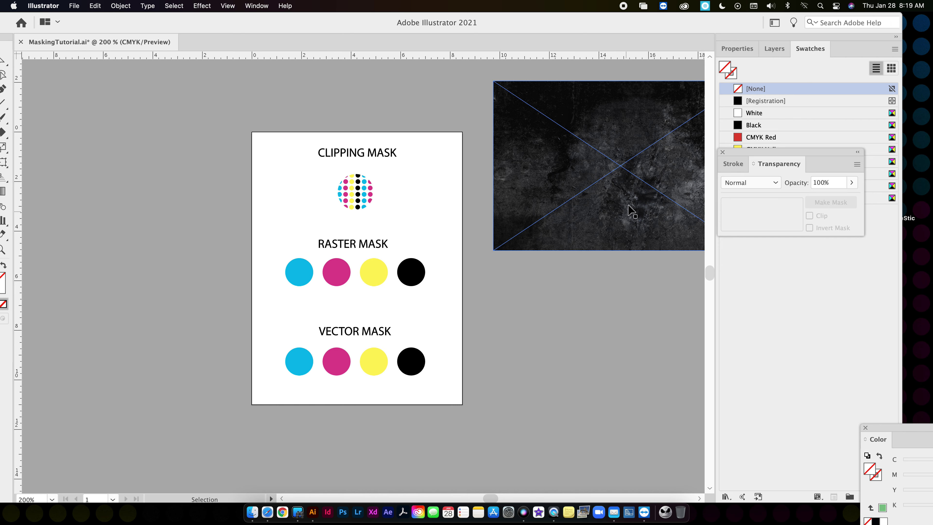
left_click(625, 344)
left_click(290, 272)
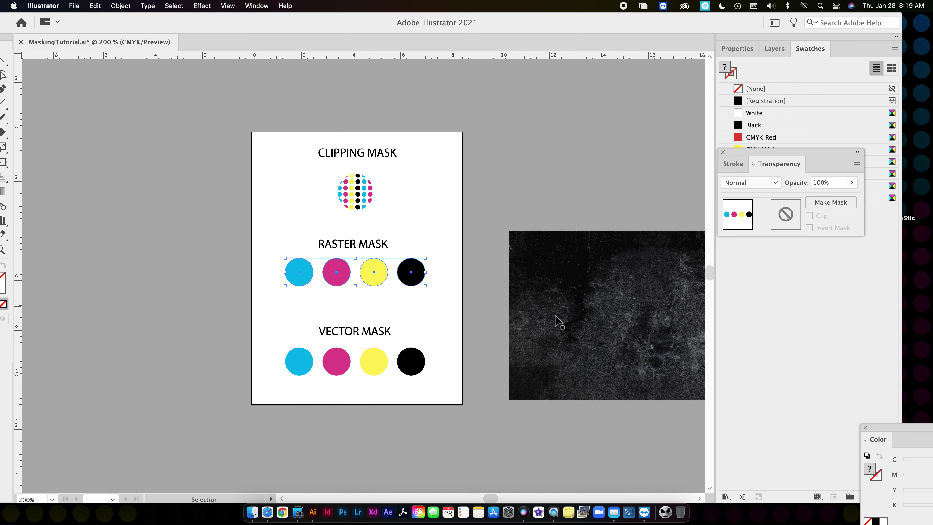
left_click(560, 322, "shift")
left_click_drag(649, 296, 377, 333)
mouse_move(214, 252)
left_mouse_down()
mouse_move(271, 271)
mouse_move(457, 289)
left_mouse_up()
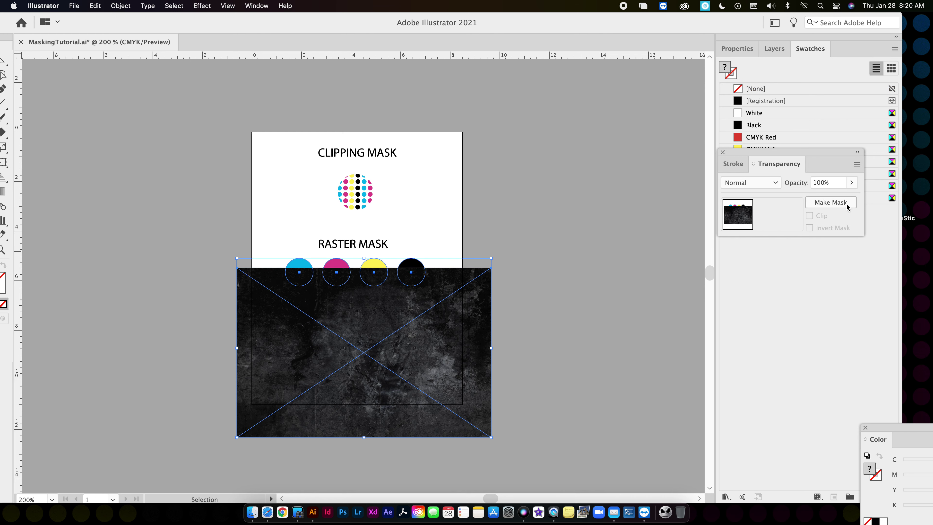
left_click(831, 202)
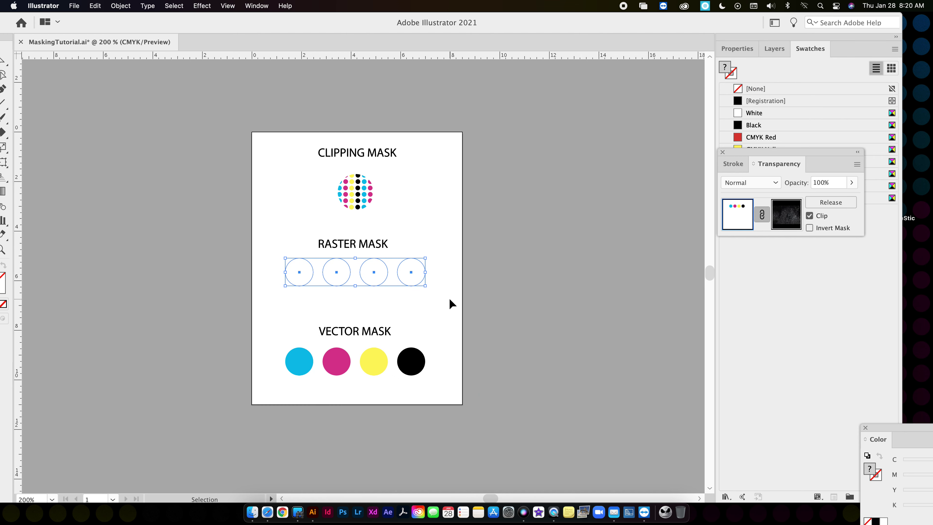
Shift the masked circles slightly down and to the right, and turn on Invert Mask for their opacity mask.
mouse_move(411, 277)
left_mouse_down()
mouse_move(246, 292)
mouse_move(216, 286)
mouse_move(380, 296)
mouse_move(420, 287)
left_mouse_up()
key("super+equal")
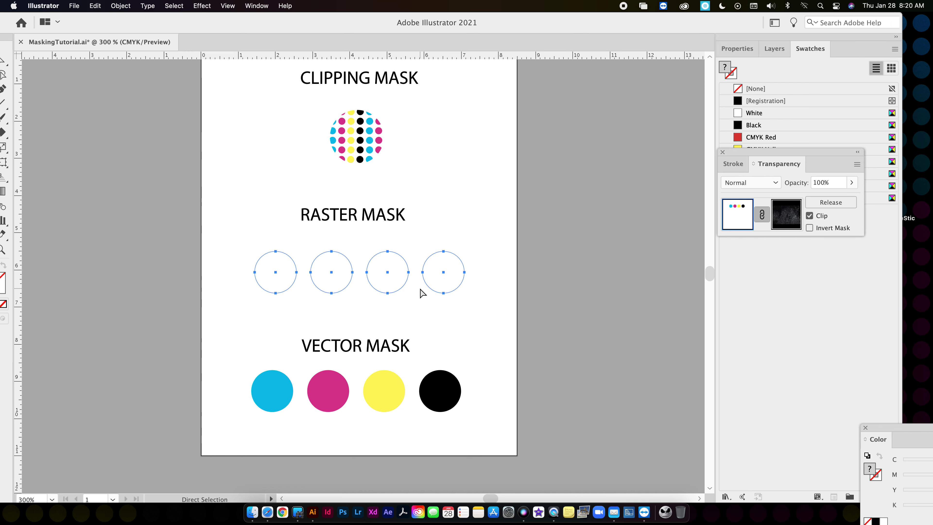
key("super+equal")
key("super+equal")
key("super+equal")
key("v")
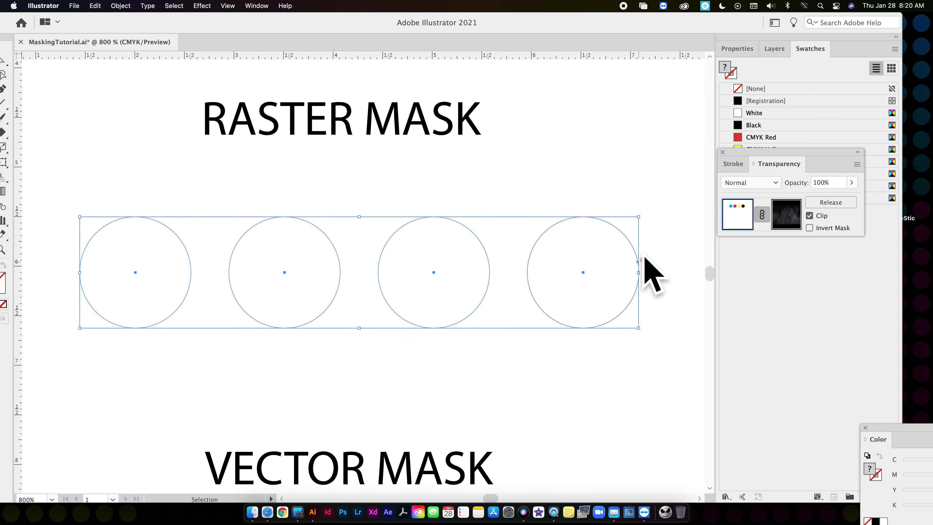
left_click(809, 228)
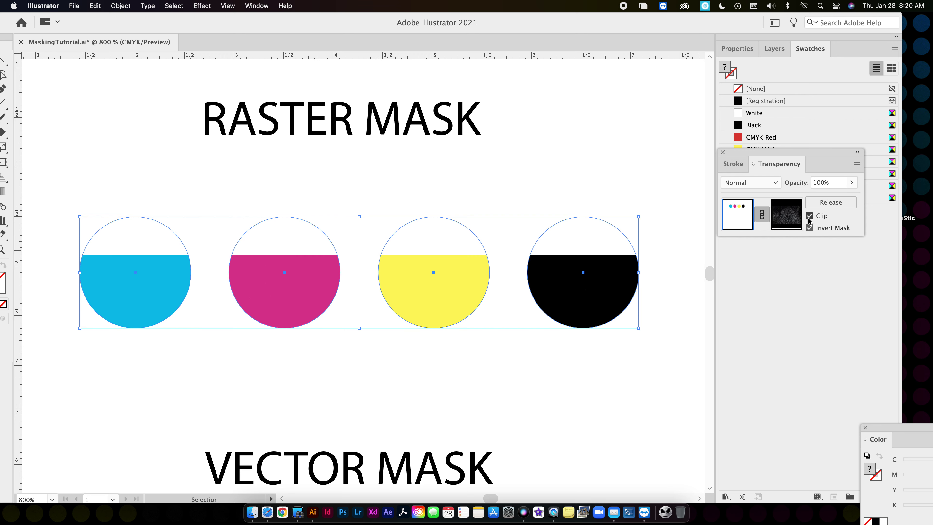
In the circles' opacity mask, move the texture image up over the whole circle row and turn off Clip.
left_click(786, 214)
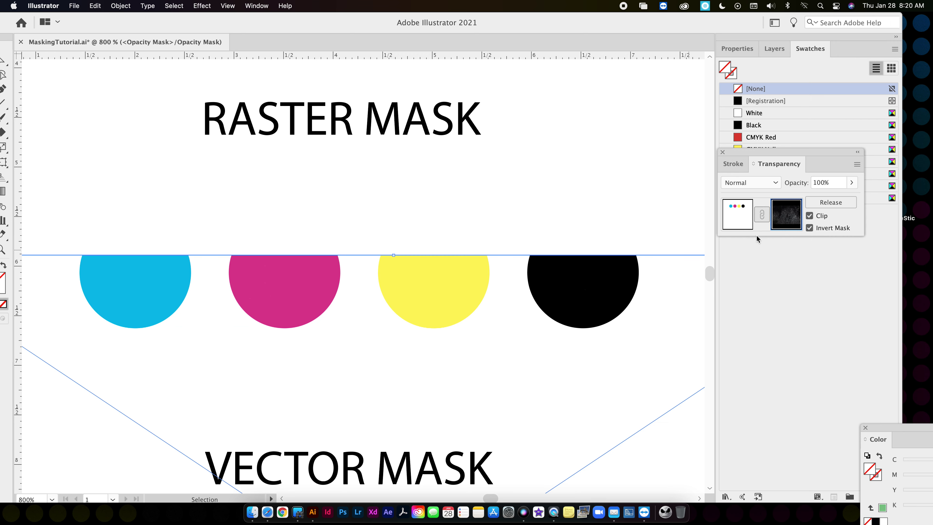
left_click_drag(639, 324, 654, 313)
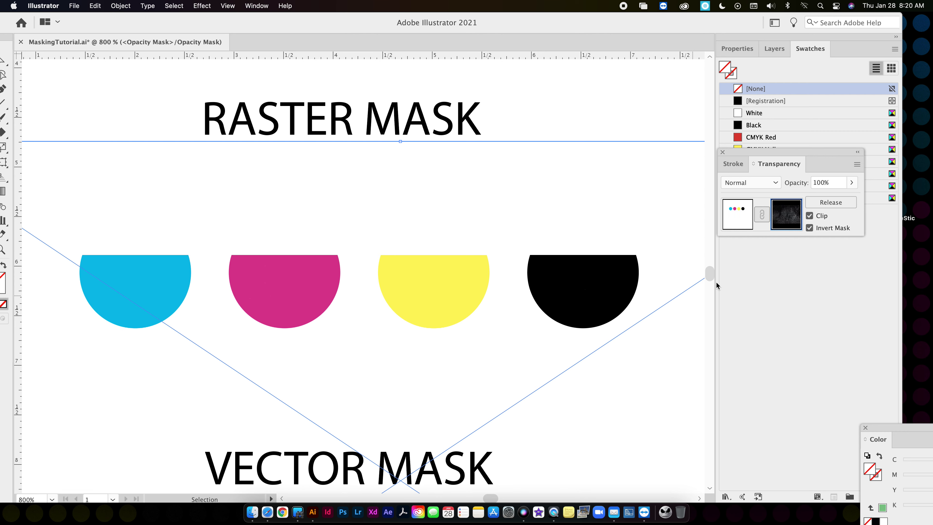
left_click(810, 216)
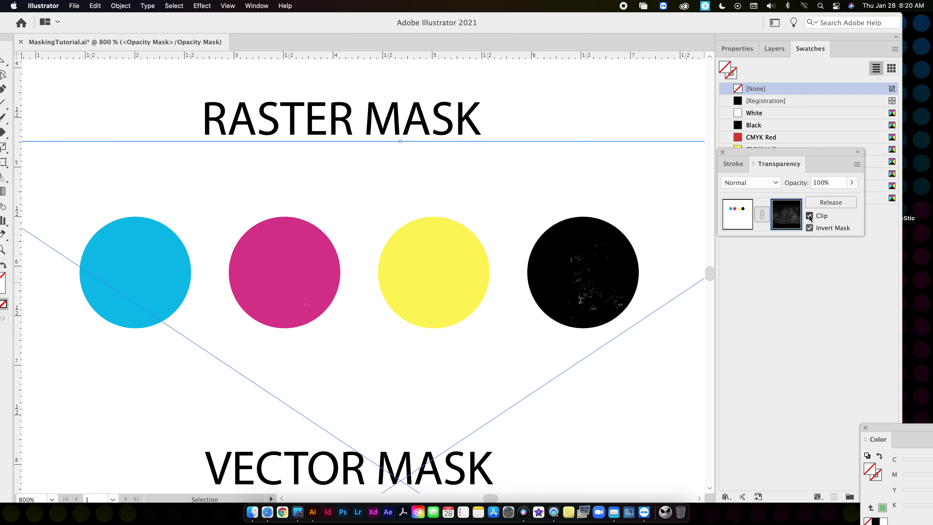
left_click_drag(635, 344, 643, 318)
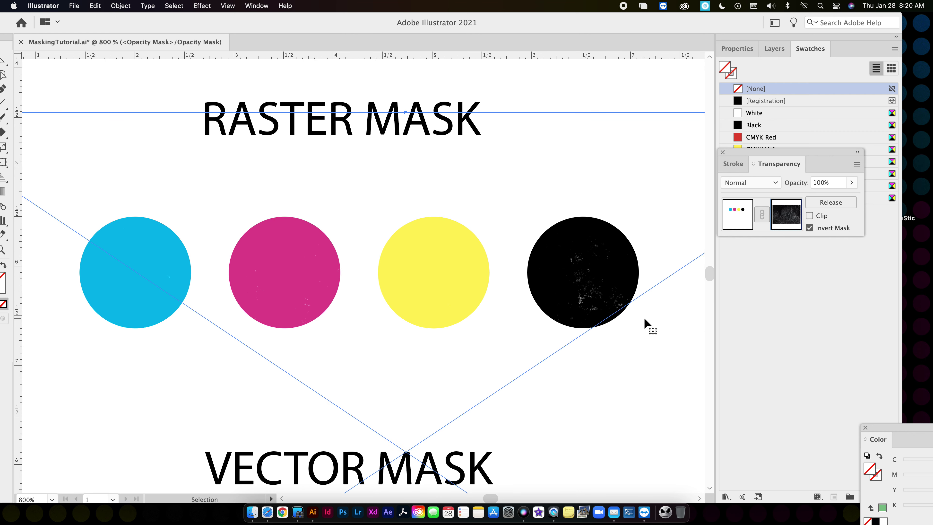
Try moving the texture image to the right inside the opacity mask, and undo that move.
key("super+minus")
key("super+minus")
key("super+minus")
key("super+minus")
left_click(658, 307)
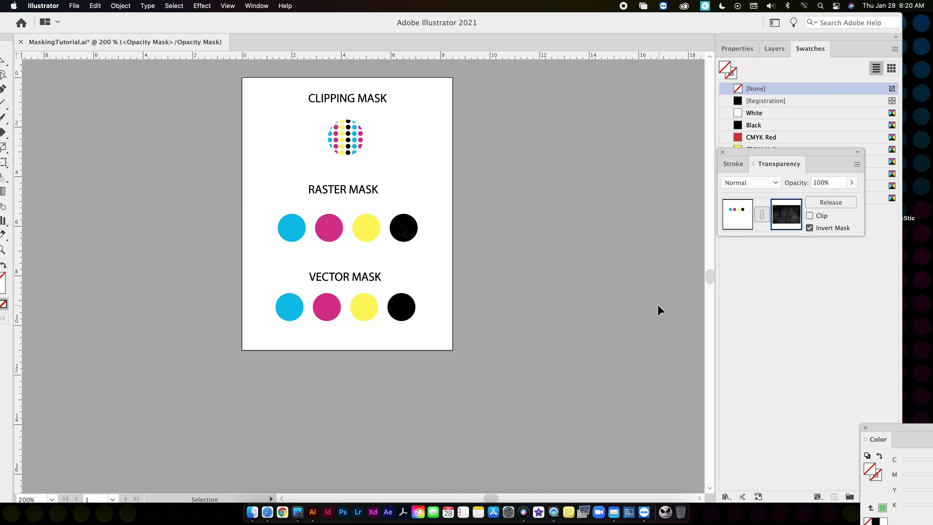
left_click_drag(397, 238, 542, 244)
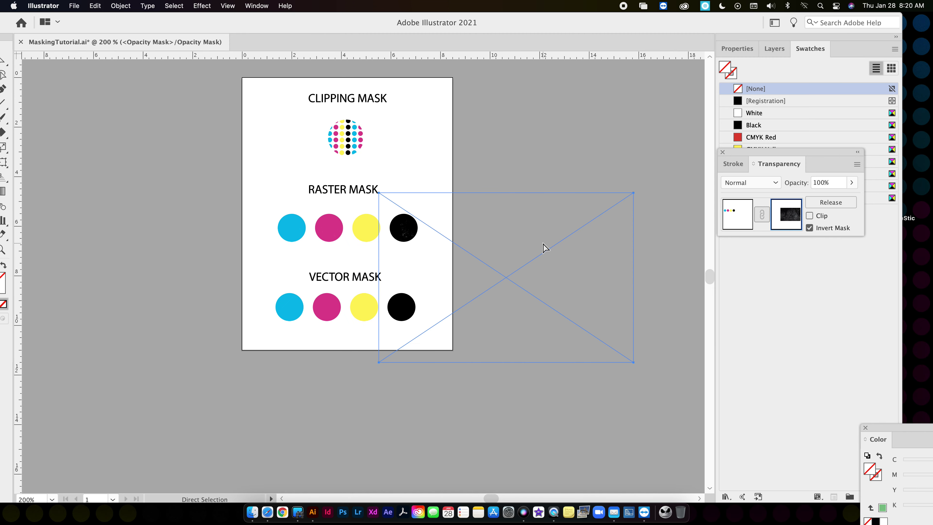
key("super+z")
Return to editing the artwork and move the masked circles to the right, across the artboard's edge onto the grey canvas.
left_click(739, 211)
left_click(508, 245)
left_click_drag(366, 231, 249, 176)
Examine the masked circles up close against the grey canvas, from the black circle to the cyan one.
key("super+equal")
key("super+equal")
key("super+equal")
key("super+equal")
key("super+equal")
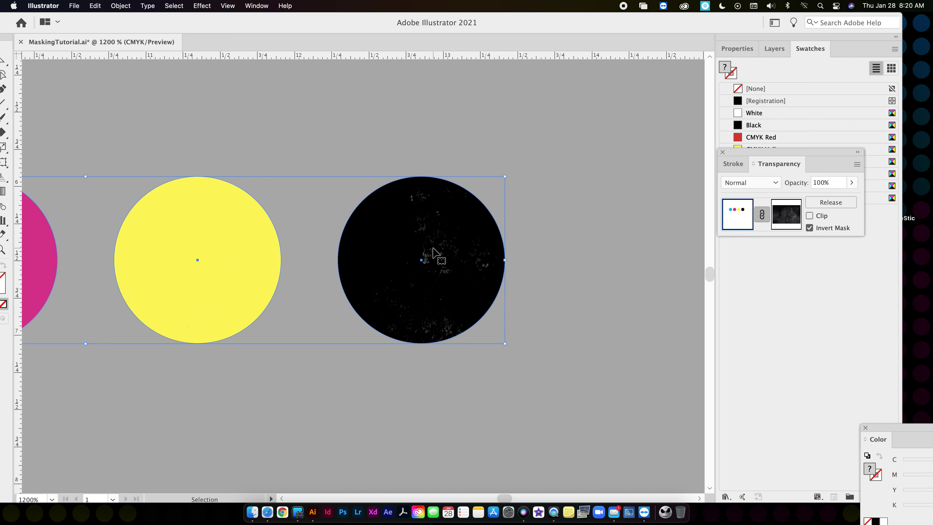
key("space")
left_click_drag(329, 349, 493, 327)
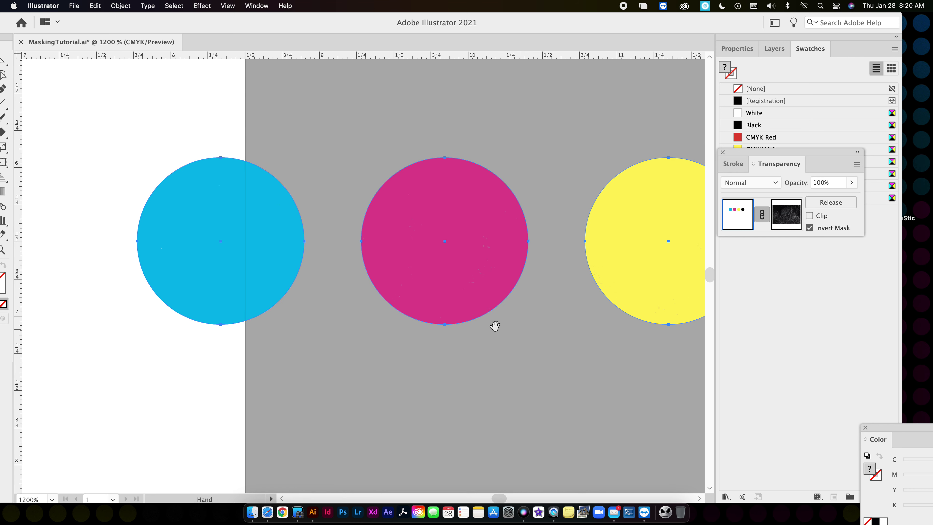
Move the masked circles back under the RASTER MASK heading and release their opacity mask.
key("super+minus")
key("super+minus")
key("super+minus")
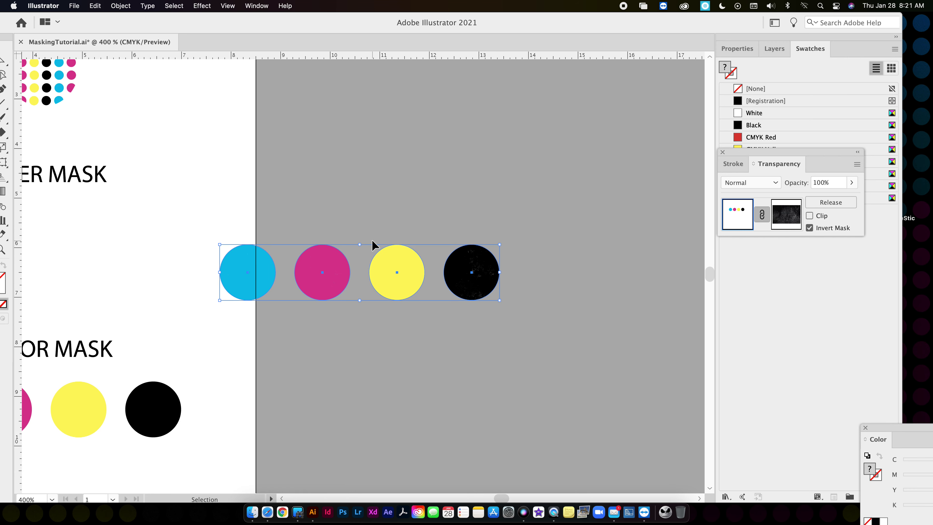
left_click_drag(406, 263, 297, 264)
left_click(842, 203)
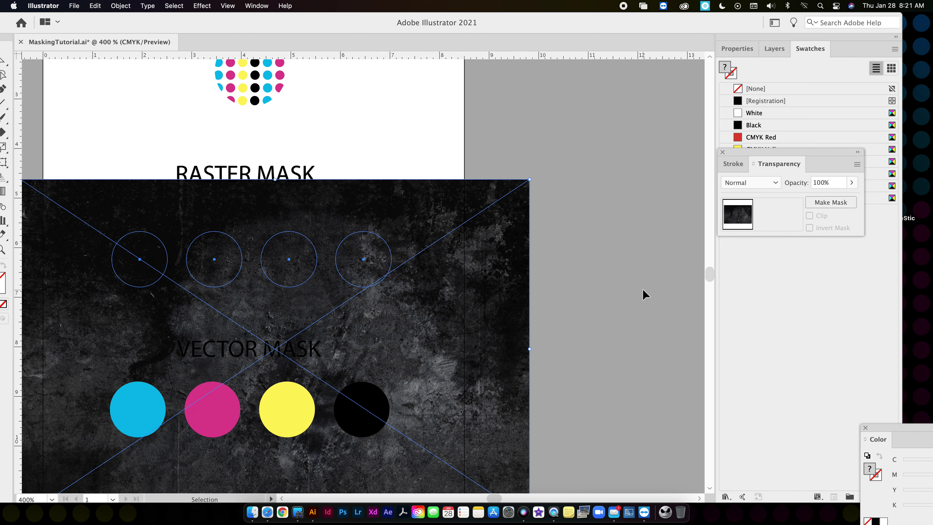
Scale the texture image down to about 5 in wide and place it beside the RASTER MASK circles, over the artboard's right edge.
left_click_drag(397, 311, 574, 399)
left_click_drag(327, 368, 490, 355)
left_click_drag(487, 422, 391, 271)
left_click_drag(266, 101, 523, 271)
left_click_drag(631, 319, 548, 225)
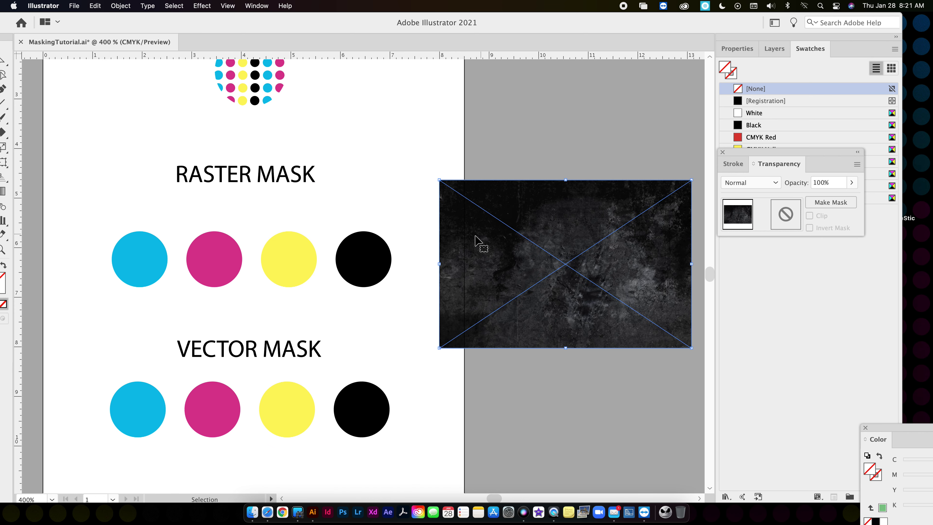
Stretch the texture image to about 9.46 in wide over the RASTER MASK circles and make it their opacity mask.
left_click_drag(440, 265, 224, 264)
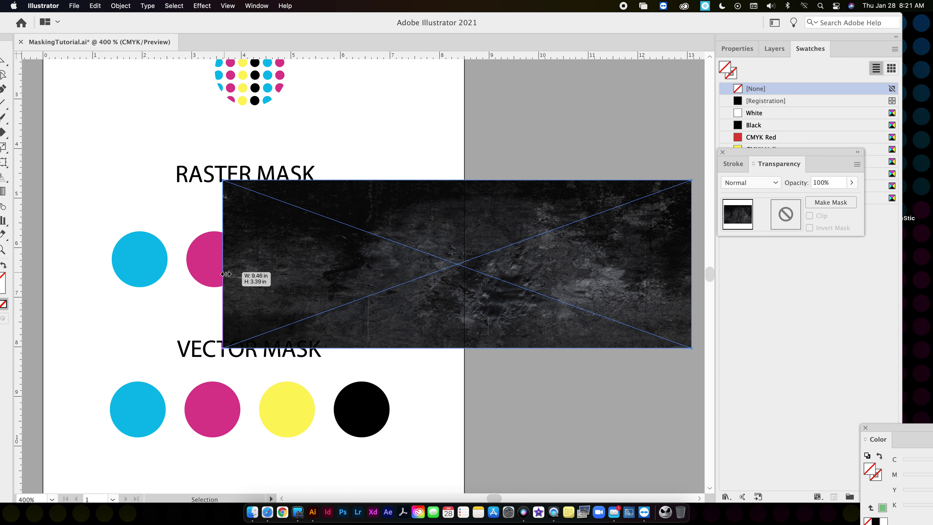
left_click_drag(576, 214, 399, 255)
left_click_drag(84, 208, 474, 284)
left_click(824, 201)
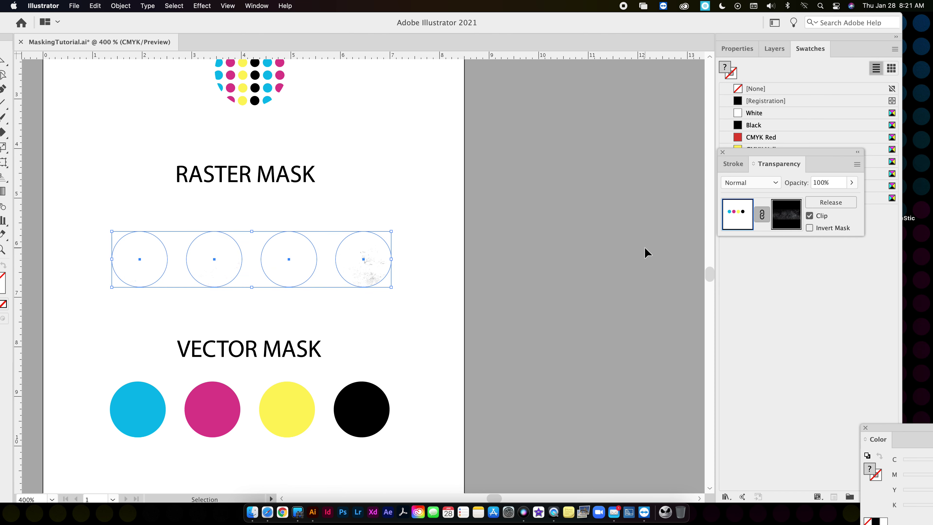
key("super+shift+a")
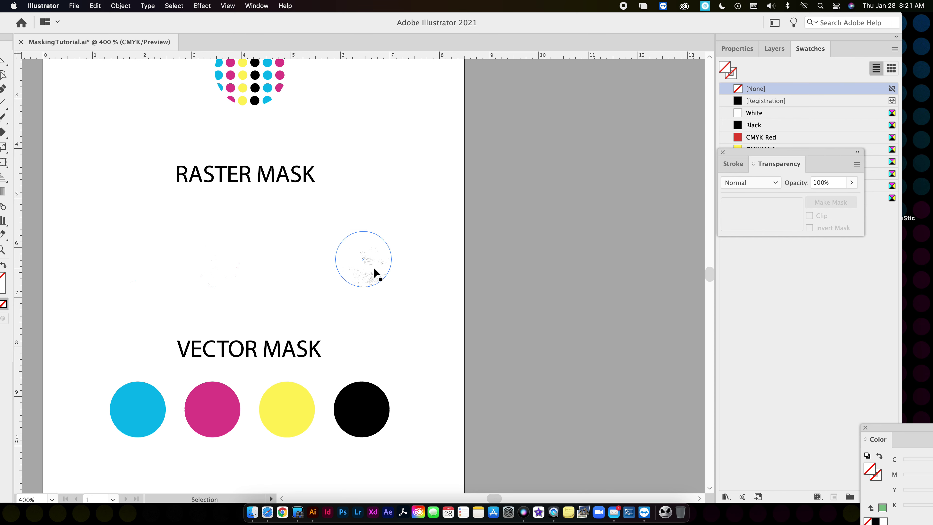
Try inverting the opacity mask on the RASTER MASK circles, set it back to non-inverted, and turn off Clip.
key("super+equal")
key("super+equal")
key("super+equal")
key("super+equal")
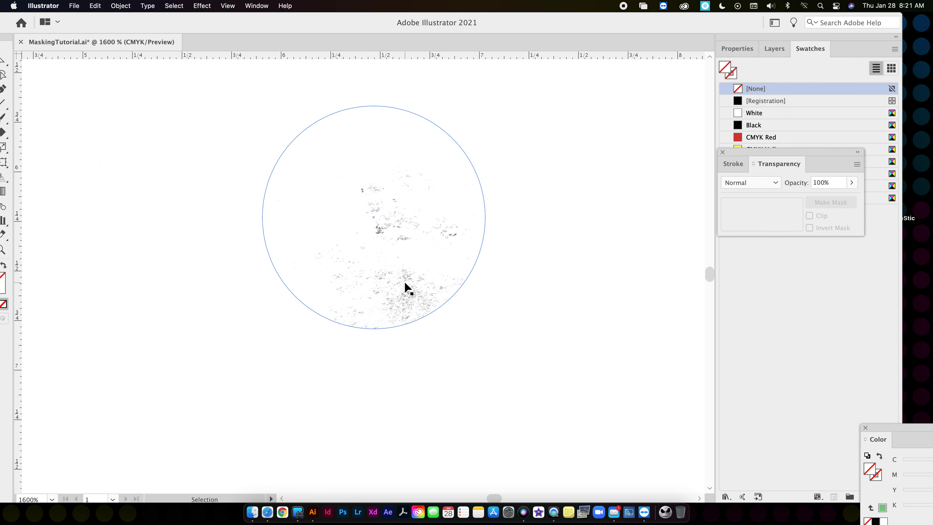
left_click(401, 281)
left_click(810, 228)
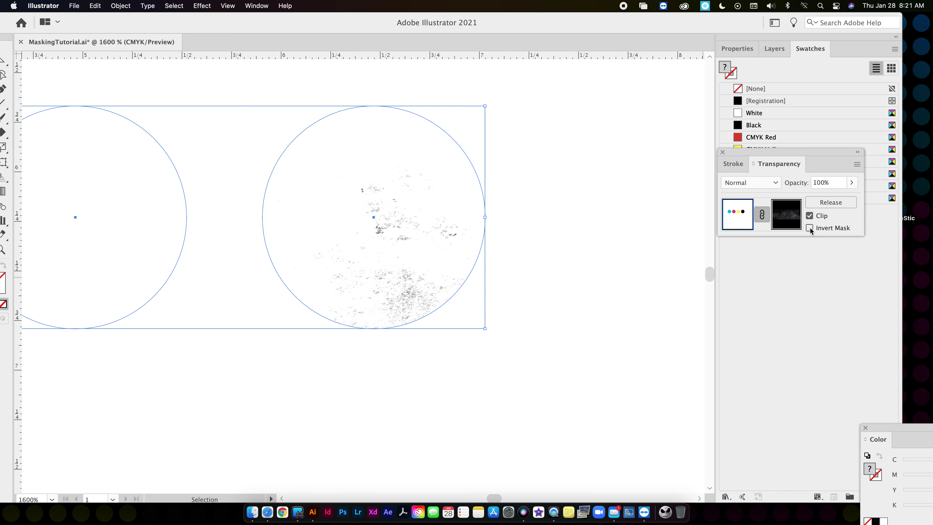
left_click(810, 228)
left_click(811, 216)
left_click(810, 217)
left_click(811, 216)
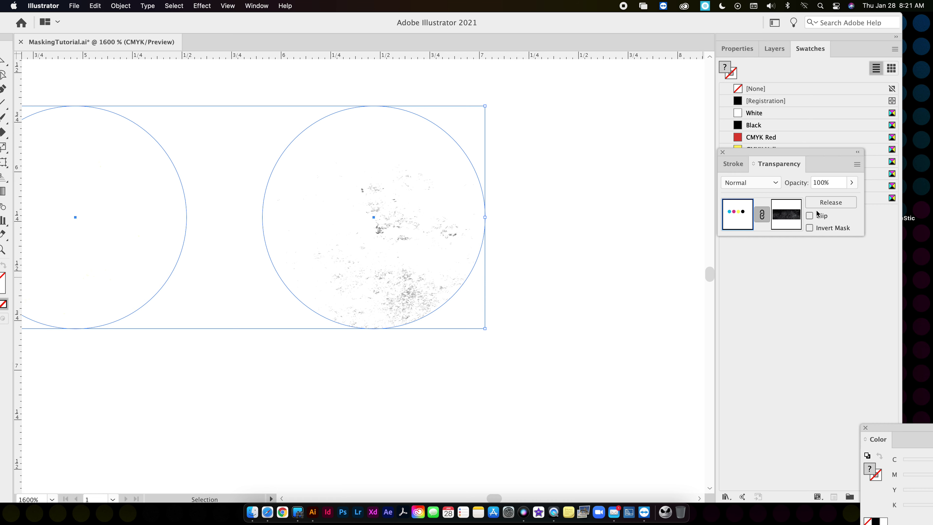
key("super+0")
left_click(576, 260)
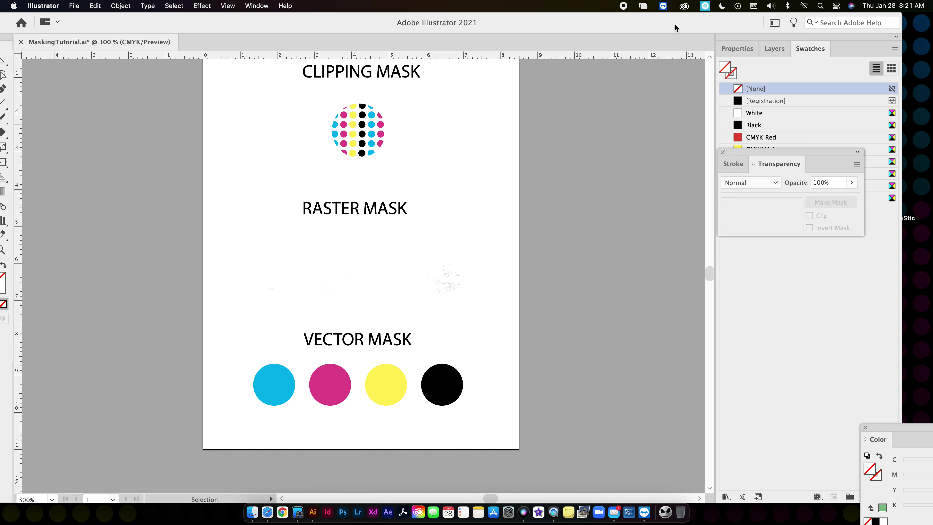
Open graintexture.ai from the Desktop.
key("super+o")
left_click(407, 147)
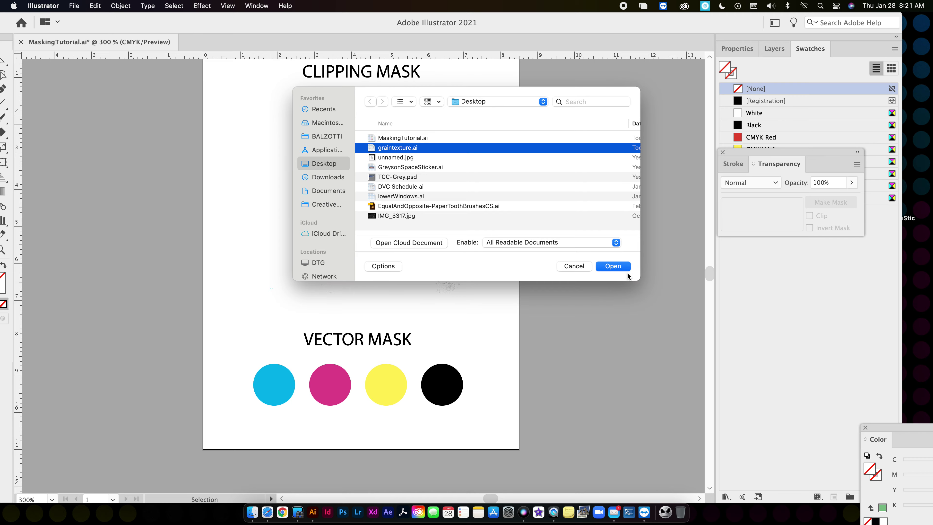
left_click(613, 265)
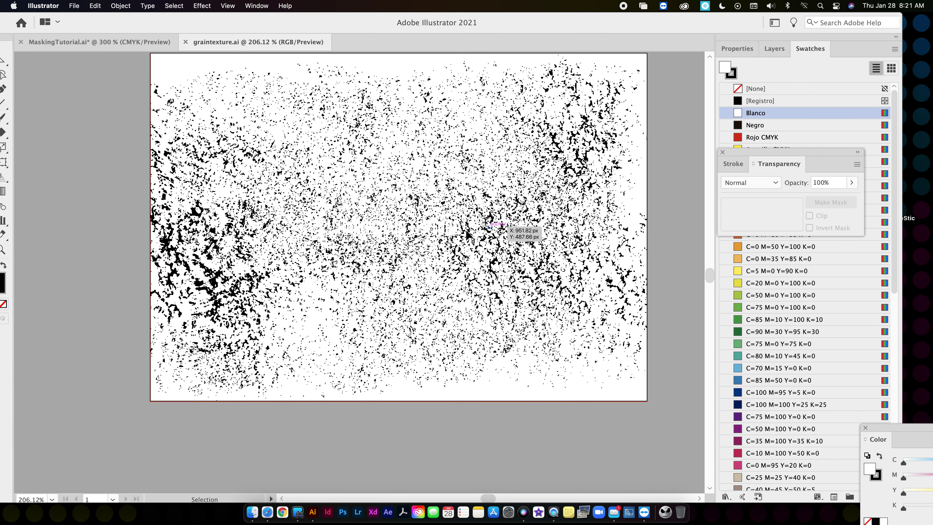
Cut the grain texture artwork out of graintexture.ai and close that file.
double_click(201, 232)
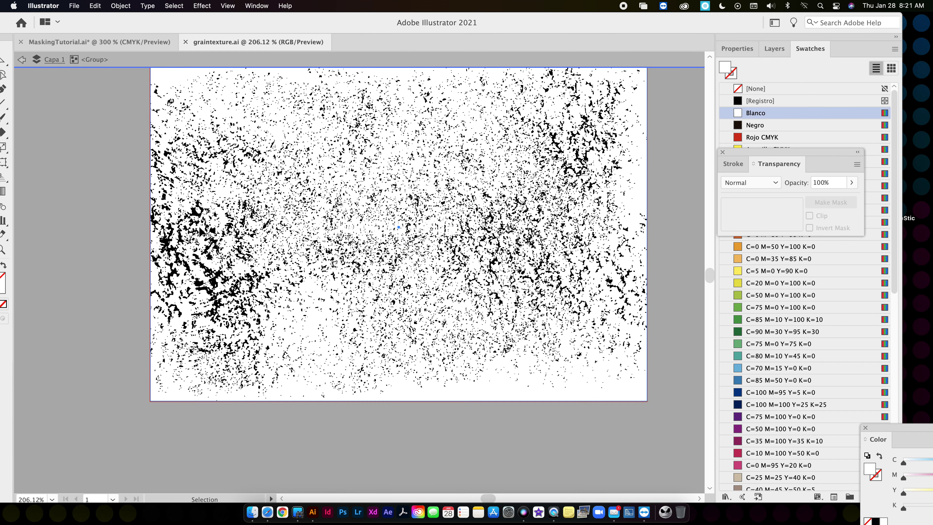
key("Delete")
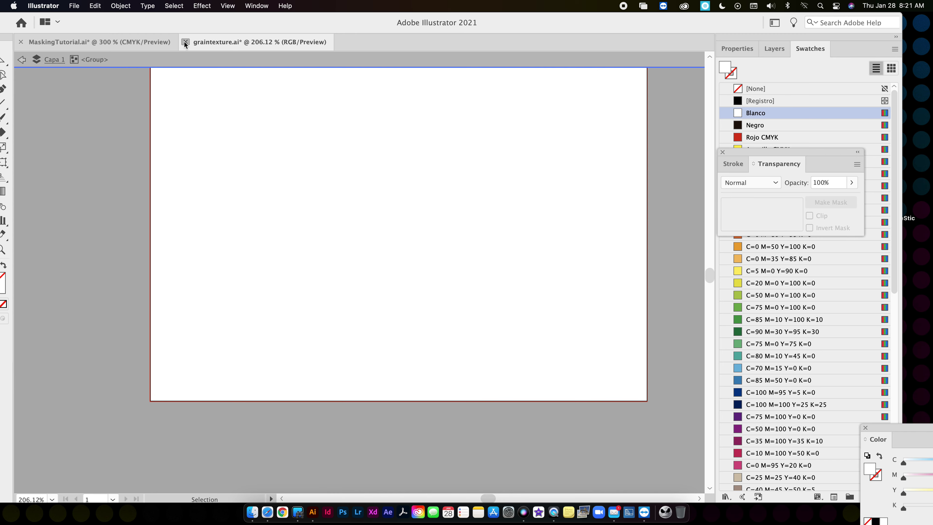
left_click(185, 41)
left_click(441, 287)
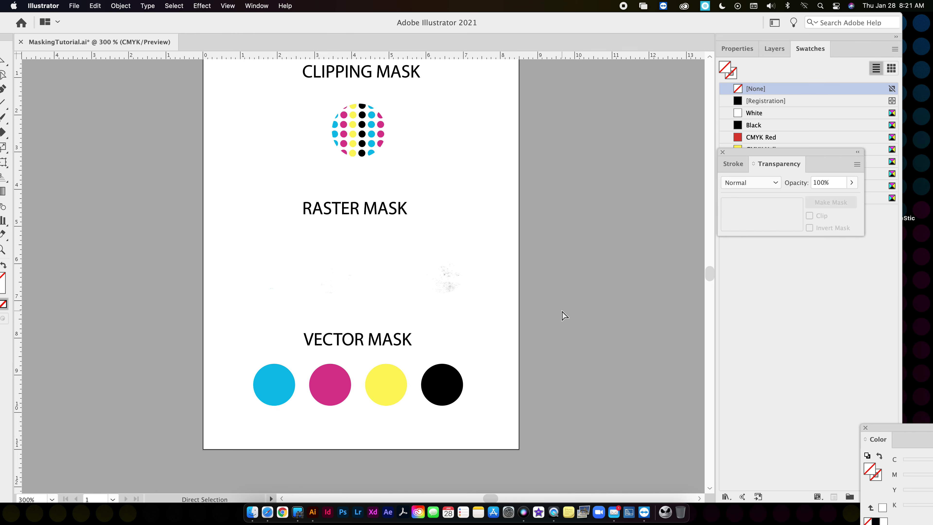
Paste the grain texture into the masking document, scale it down and position it over the four VECTOR MASK circles.
key("super+v")
key("super+minus")
key("super+minus")
key("super+minus")
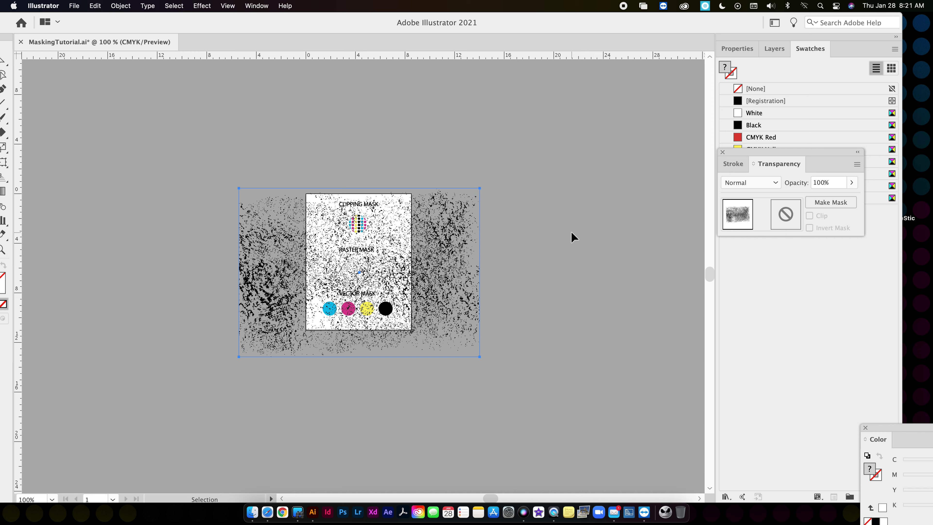
left_click_drag(479, 188, 373, 295)
left_click_drag(287, 333, 372, 327)
scroll(372, 327, "up", 10)
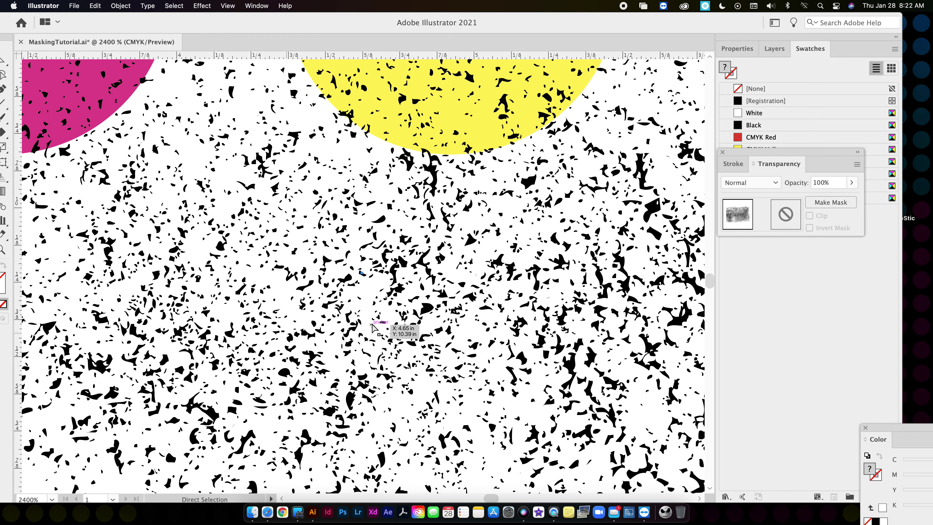
scroll(372, 324, "down", 8)
left_click_drag(387, 312, 379, 317)
Make the grain texture the opacity mask of the VECTOR MASK circles with Clip turned off.
left_click_drag(193, 229, 484, 270)
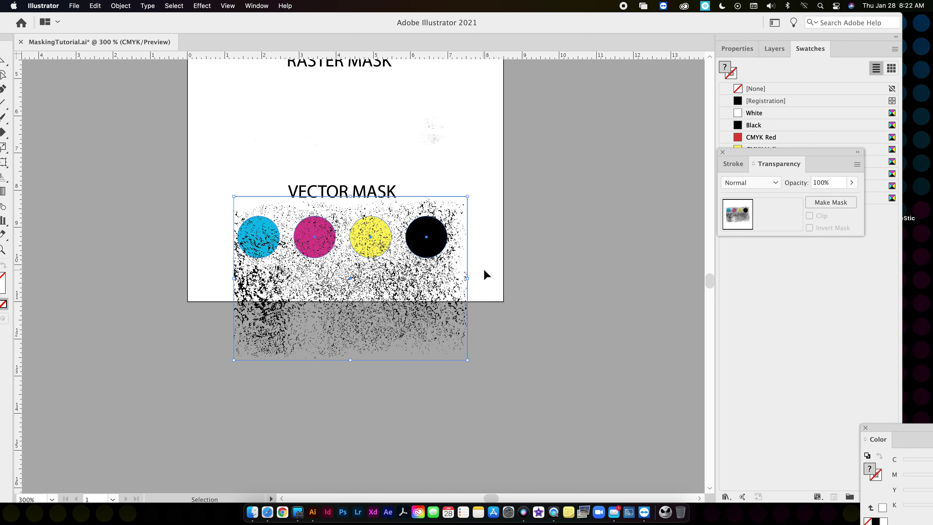
left_click(831, 202)
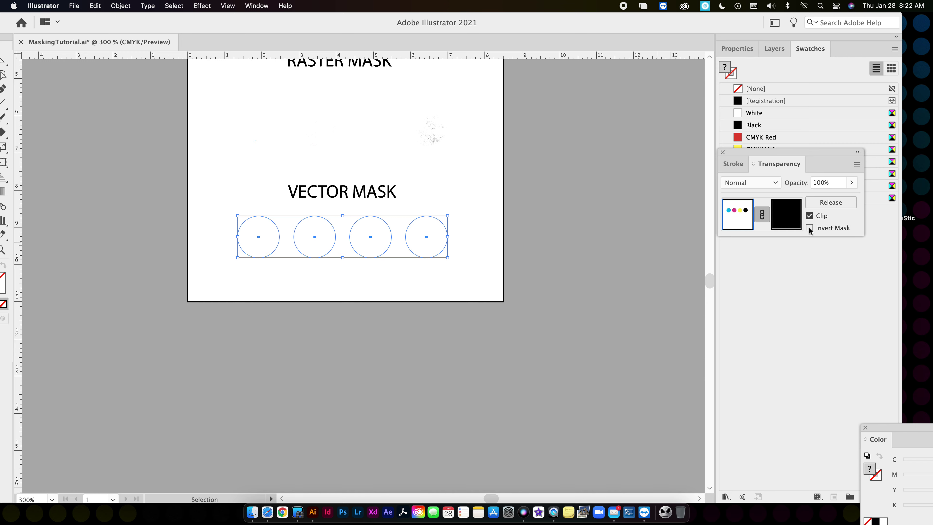
left_click(810, 215)
Move the grain-masked circles below the artboard onto the grey canvas and examine their cut-out grain up close.
left_click_drag(428, 245, 422, 358)
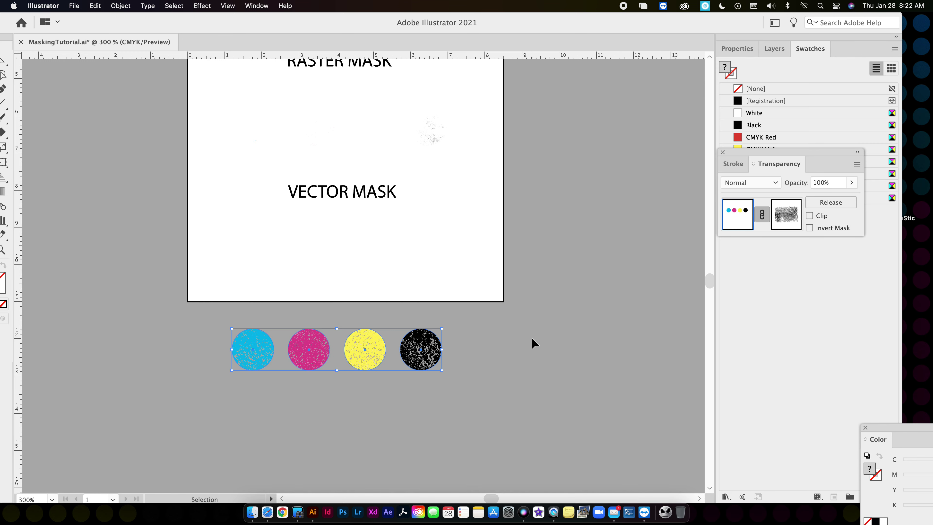
key("super+equal")
key("super+equal")
key("super+equal")
key("super+equal")
left_click_drag(560, 333, 309, 338)
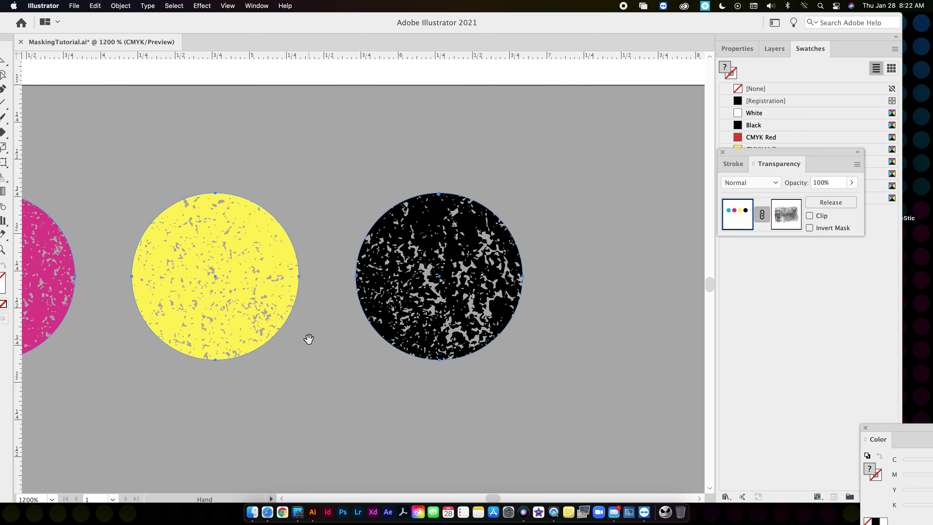
key("v")
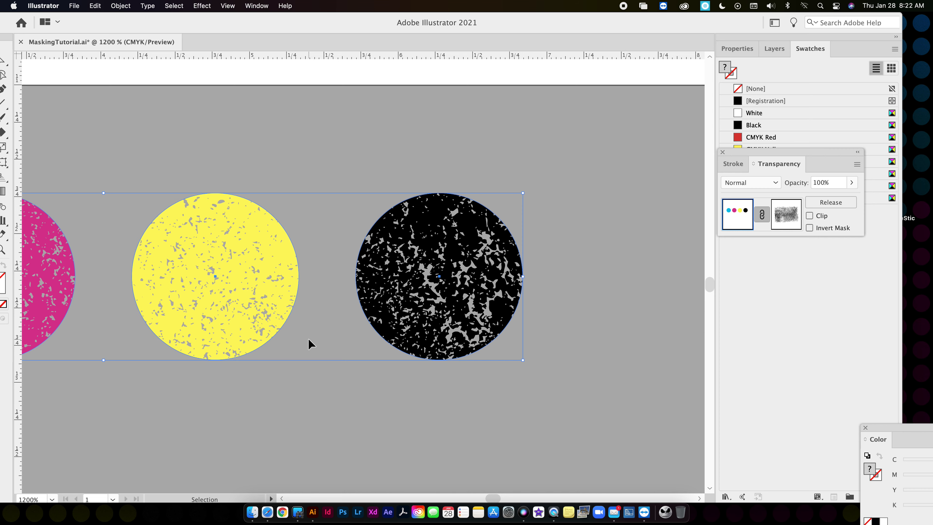
key("super+minus")
key("super+minus")
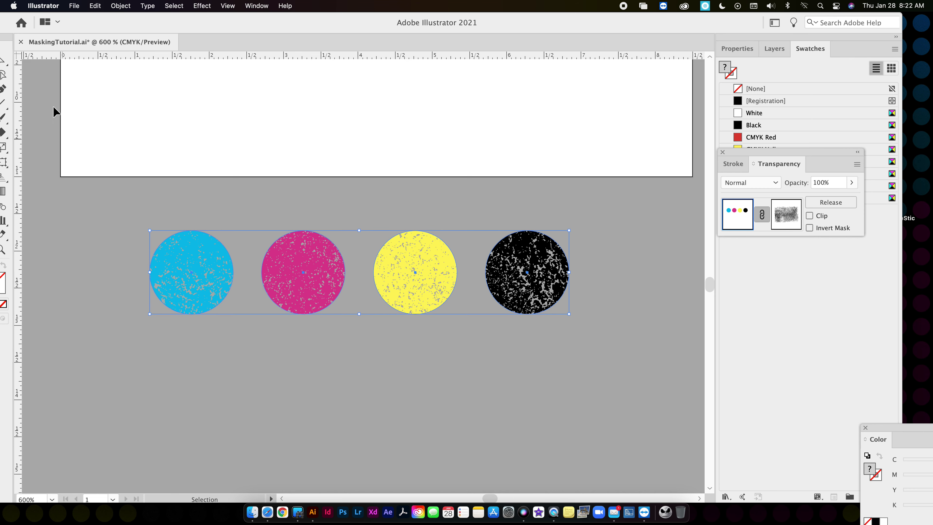
Draw a wide rectangle covering the four grain-masked circles and fill it with green 49EA7F.
left_click_drag(92, 22, 119, 22)
left_click(10, 118)
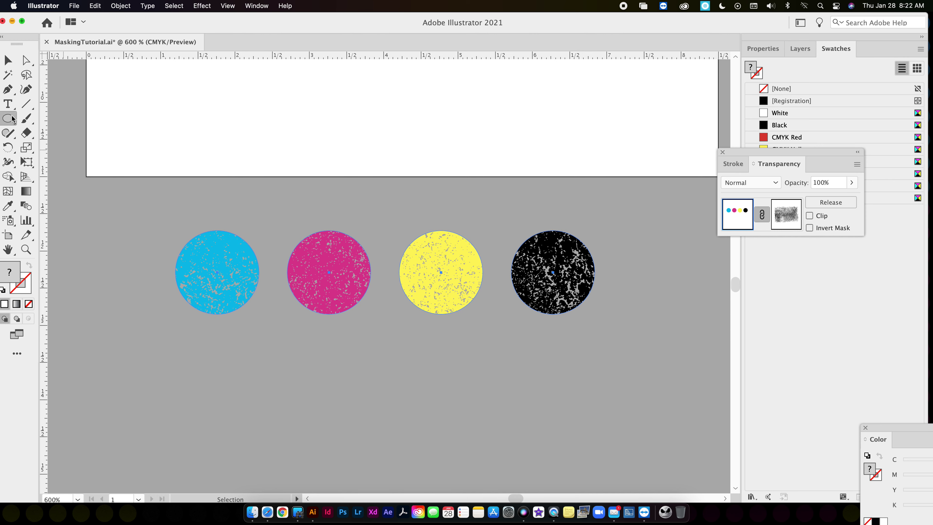
left_click(71, 118)
left_click_drag(121, 214, 688, 365)
double_click(10, 275)
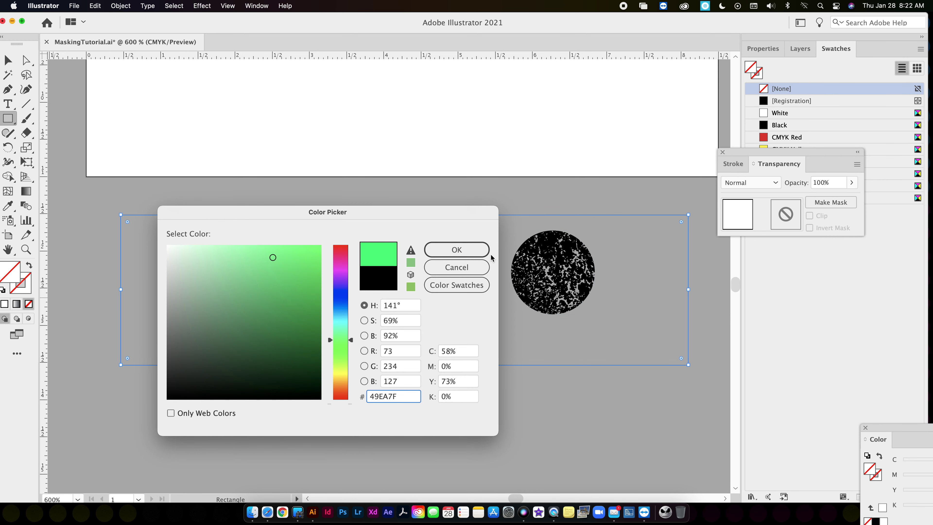
left_click(466, 252)
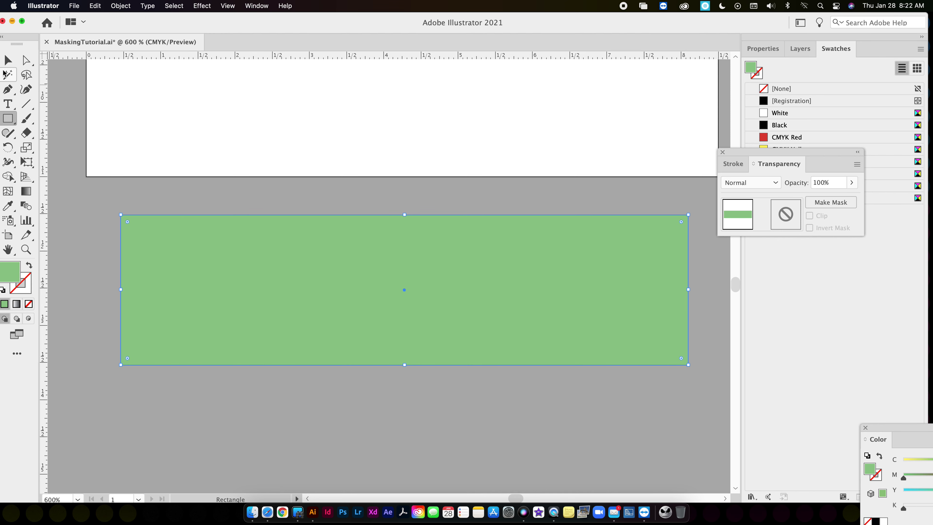
Send the green rectangle to the back and move the masked circles towards its centre.
key("v")
left_click(121, 6)
left_click(254, 31)
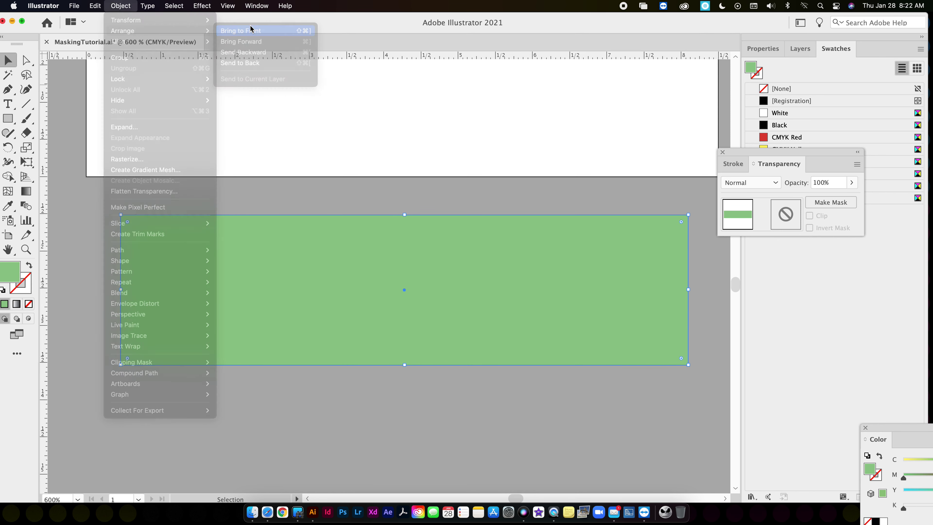
left_click(121, 6)
mouse_move(132, 30)
left_click(256, 63)
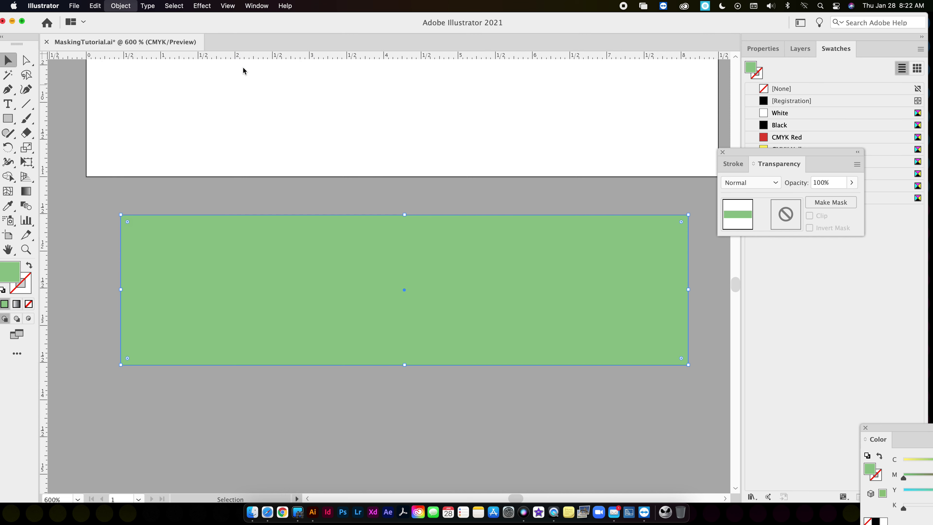
left_click(558, 414)
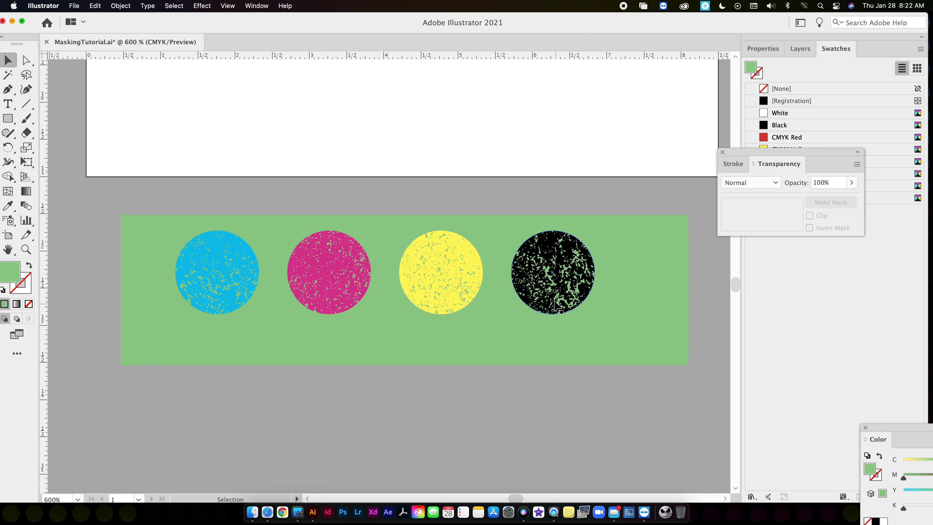
left_click_drag(547, 297, 558, 310)
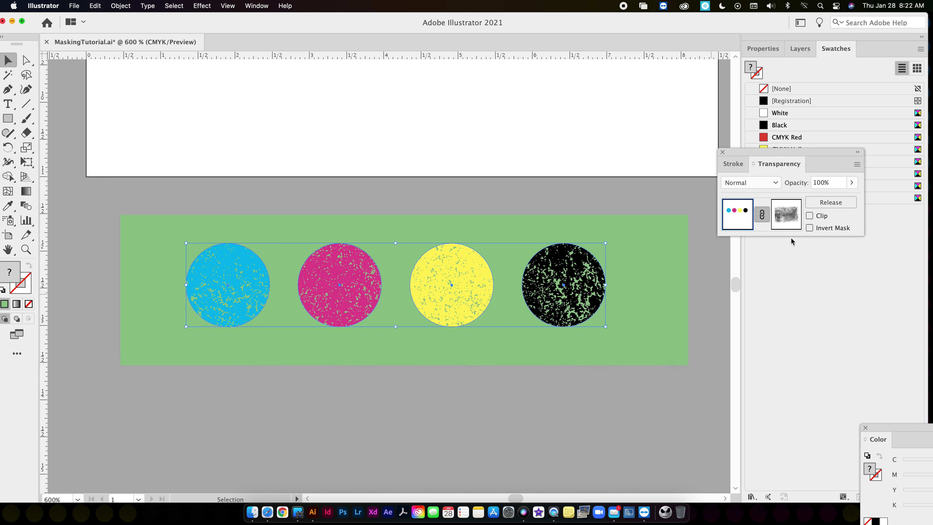
Edit the circles' opacity mask, moving the grain texture up and scaling it down slightly.
left_click(790, 223)
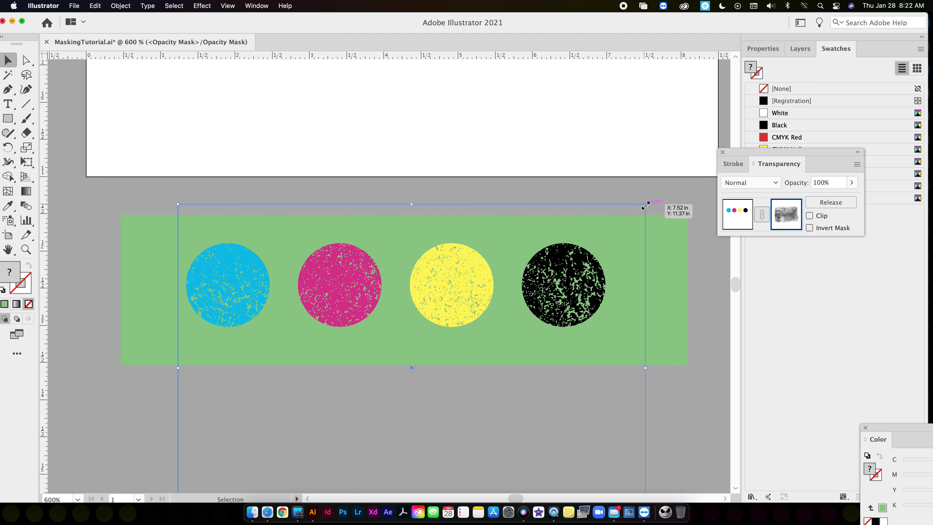
left_click_drag(580, 261, 591, 217)
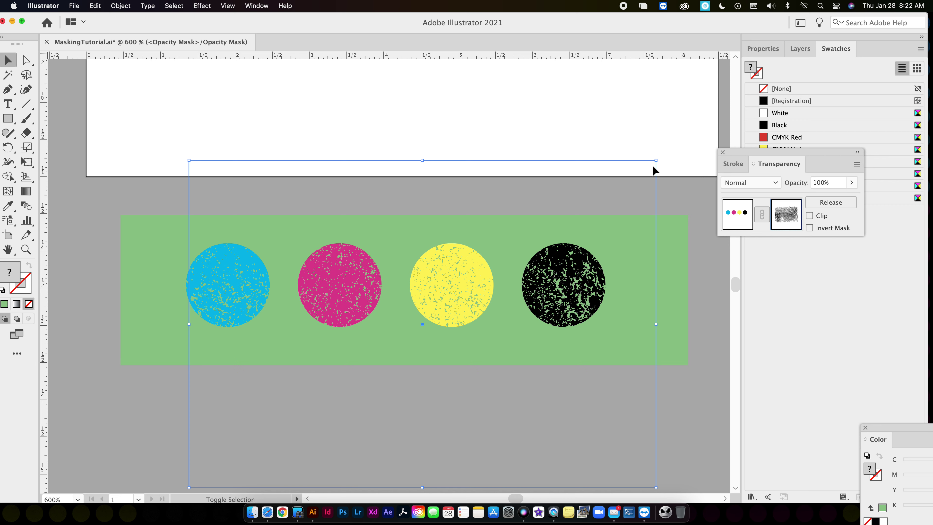
left_click_drag(656, 161, 627, 206)
left_click_drag(498, 220, 503, 220)
left_click(688, 263)
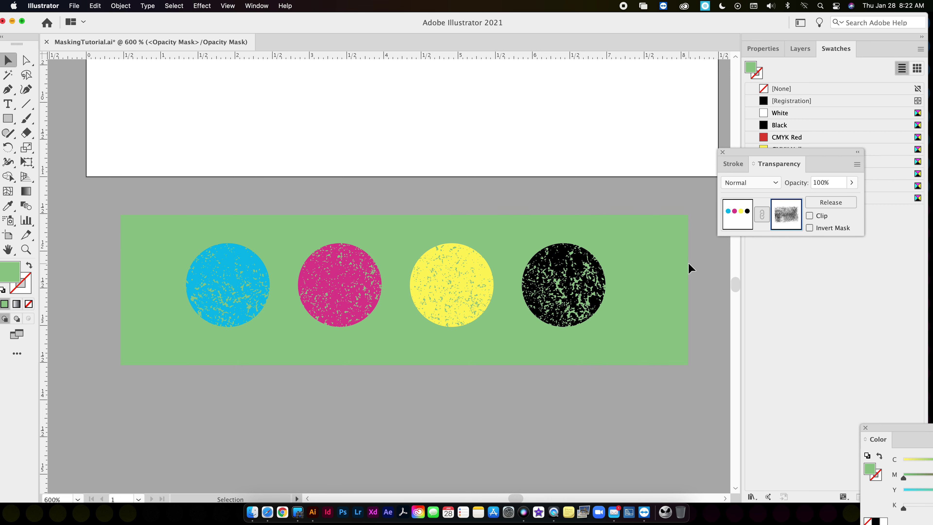
Shift the grain texture within the opacity mask to the right across the circles.
key("super+minus")
key("super+minus")
key("super+minus")
left_click(451, 286)
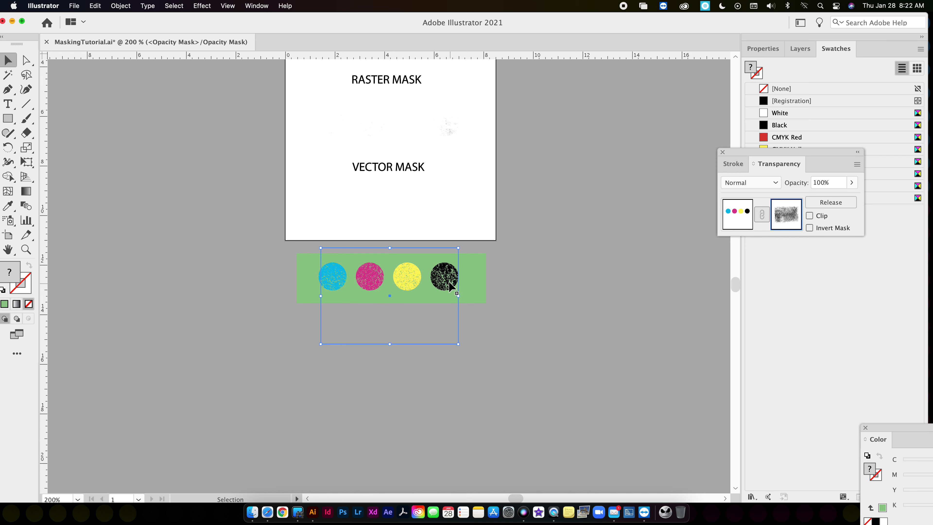
left_click_drag(451, 286, 481, 283)
Return to editing the artwork and move the masked circles down below the green rectangle.
left_click(726, 213)
left_click(432, 324)
left_click_drag(472, 309, 460, 348)
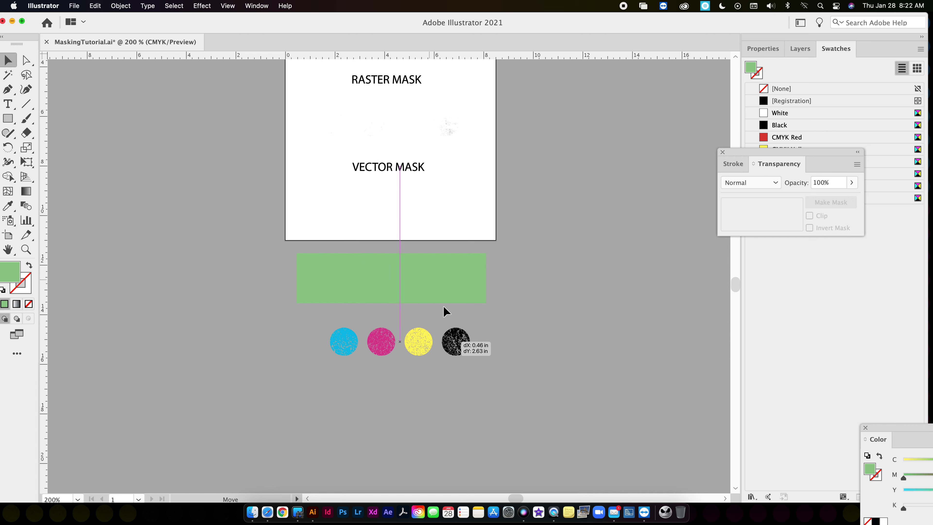
Delete the green rectangle.
left_click(451, 275)
key("p")
key("Delete")
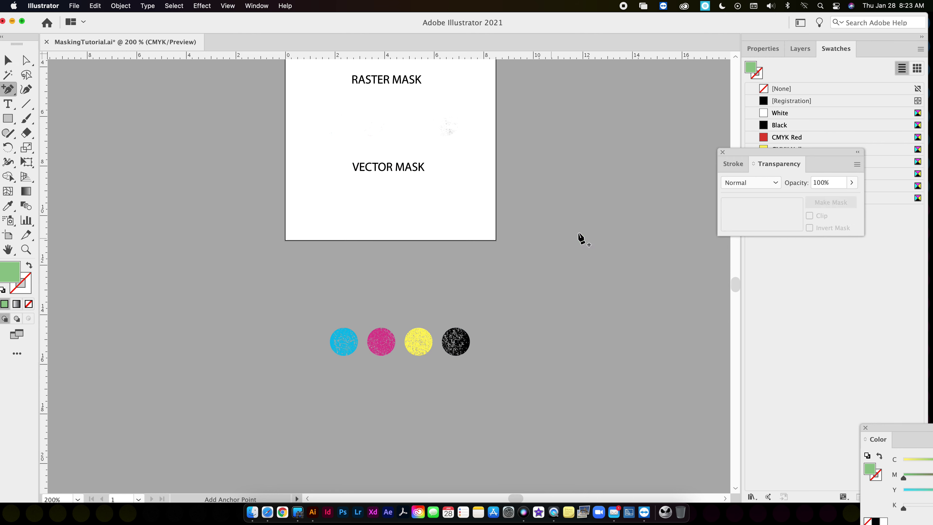
Place the masked circles under the VECTOR MASK heading, with a duplicate set just below across the artboard's lower edge.
left_click(467, 342)
left_click(559, 279)
key("v")
left_click_drag(467, 354, 446, 252)
left_click(819, 202)
Set the lower duplicate circles' blending mode to Multiply and move them up to partly overlap the upper masked circles.
key("super+equal")
key("super+equal")
key("super+equal")
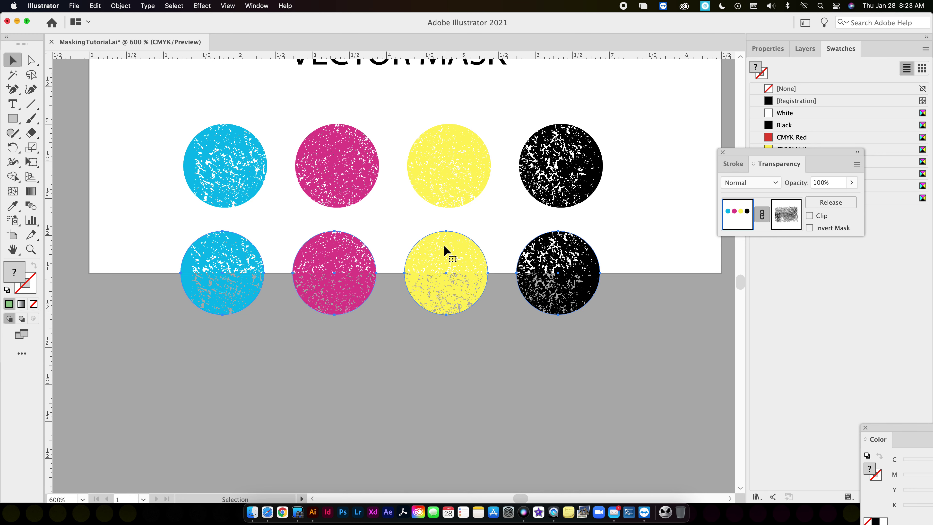
left_click(766, 183)
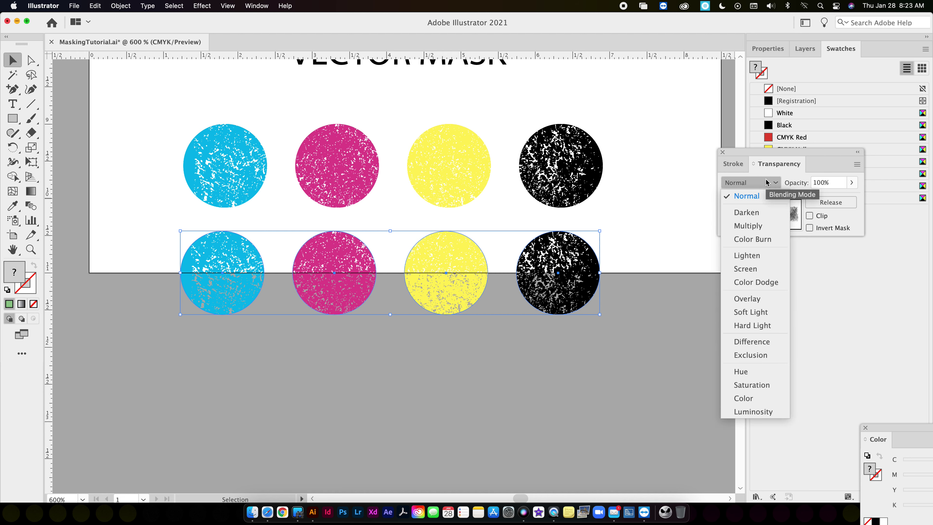
left_click(760, 226)
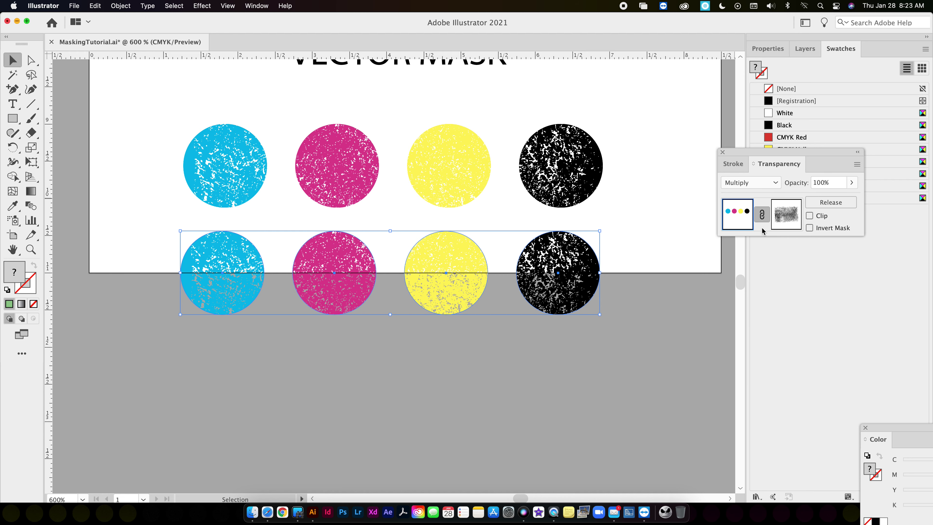
left_click_drag(547, 258, 557, 212)
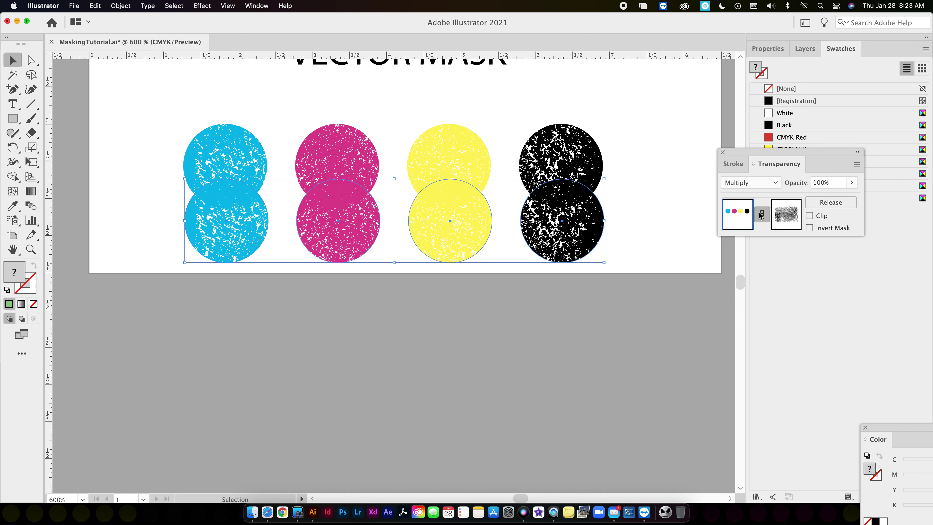
Try the Screen and Overlay blending modes on the overlapping duplicate circles, ending with Hue.
left_click(751, 183)
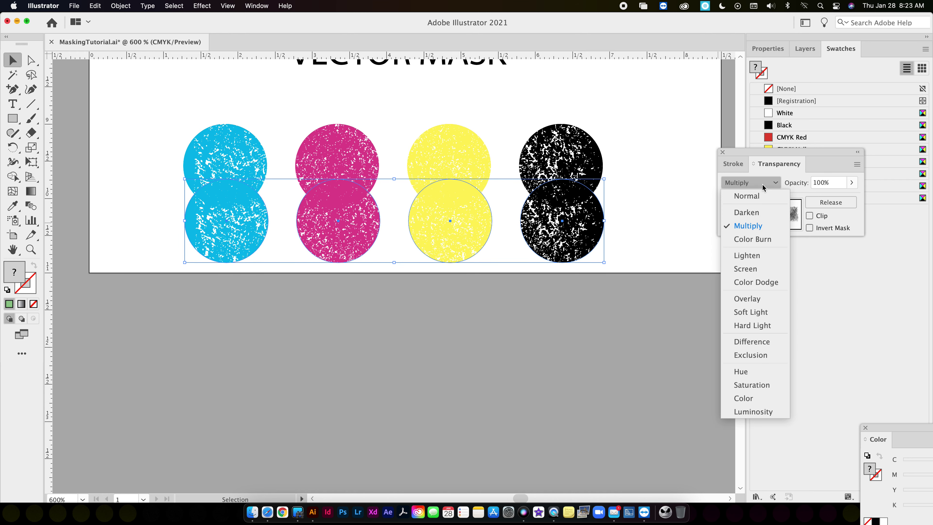
left_click(757, 272)
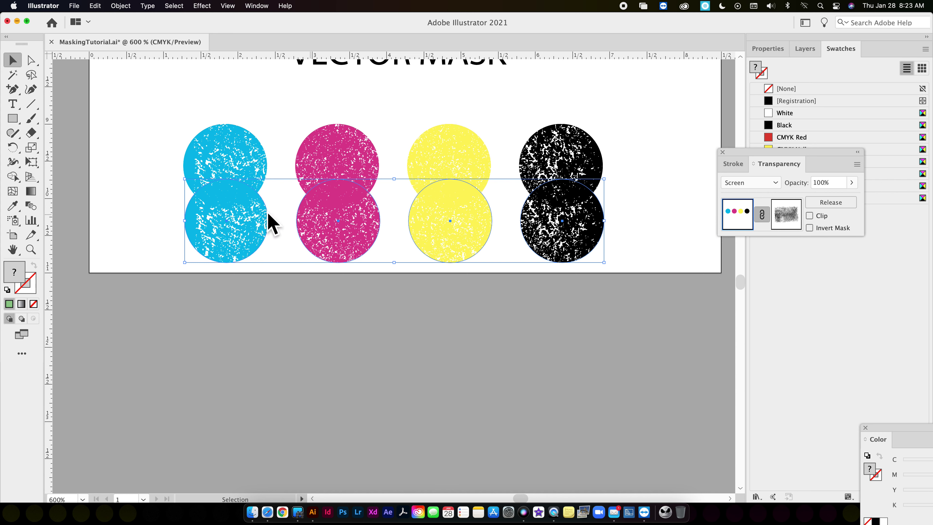
left_click(770, 183)
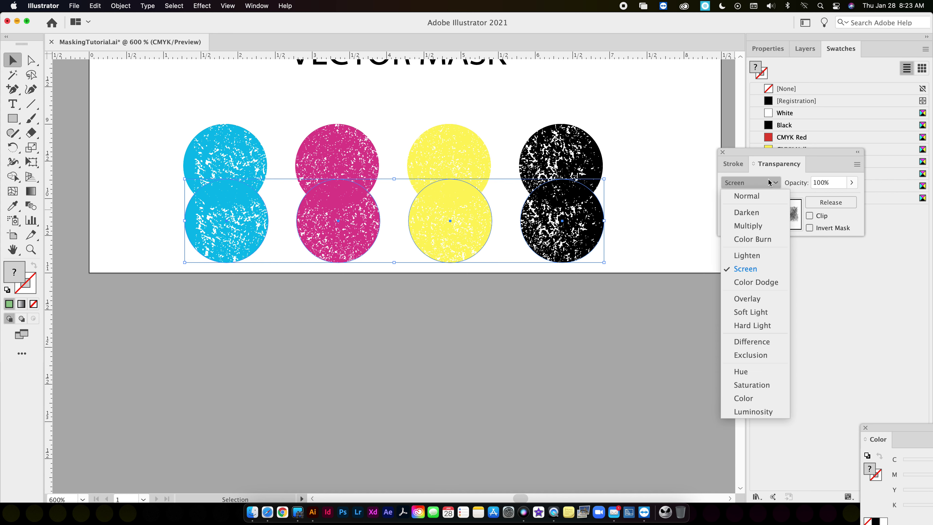
left_click(768, 298)
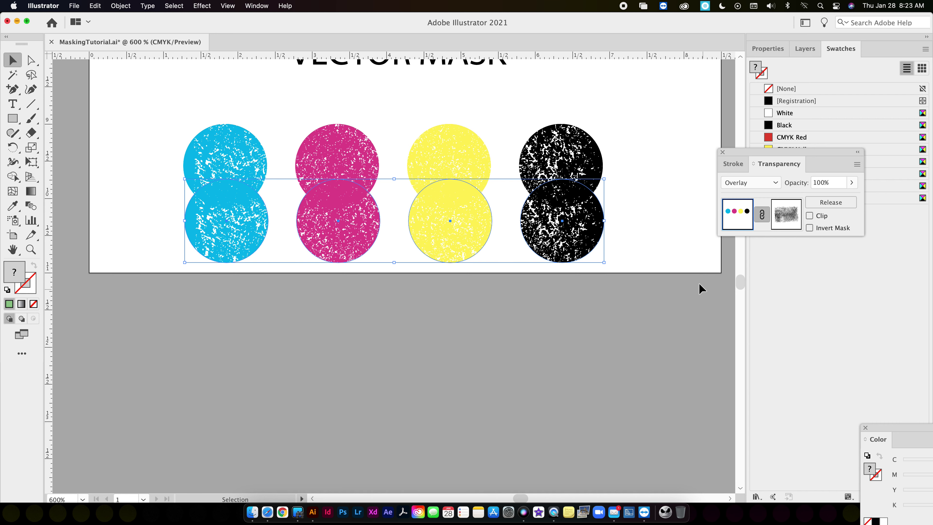
left_click(761, 187)
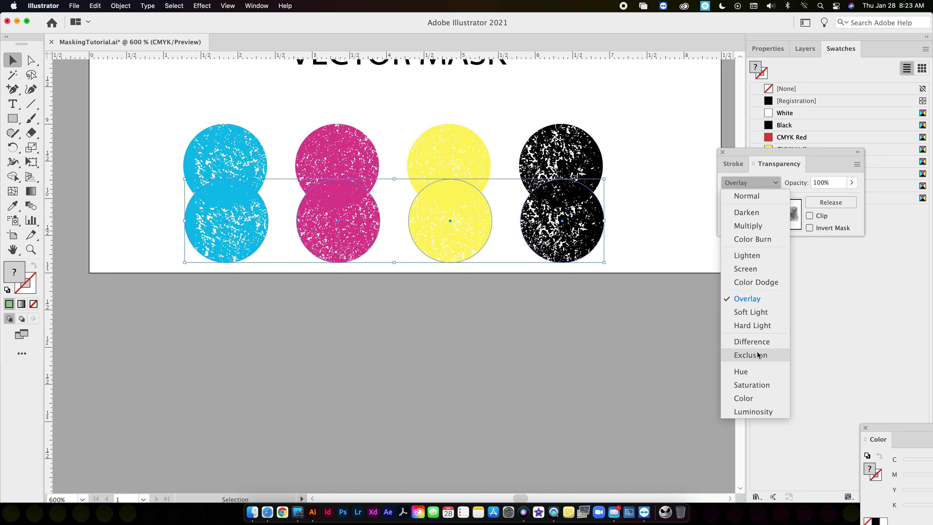
left_click(756, 372)
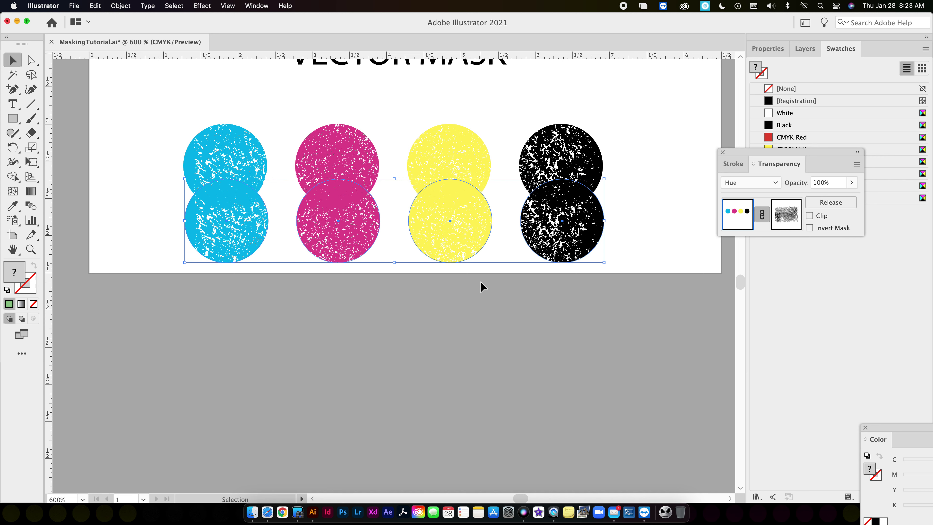
Place the dark texture image IMG_3317.jpg from the desktop into the document over the artboard.
key("super+minus")
key("super+minus")
key("super+minus")
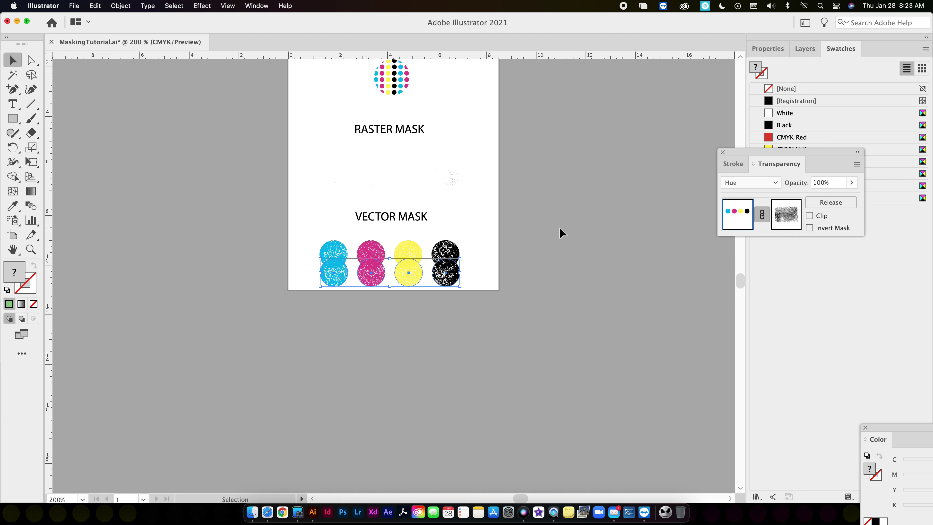
scroll(563, 225, "up", 5)
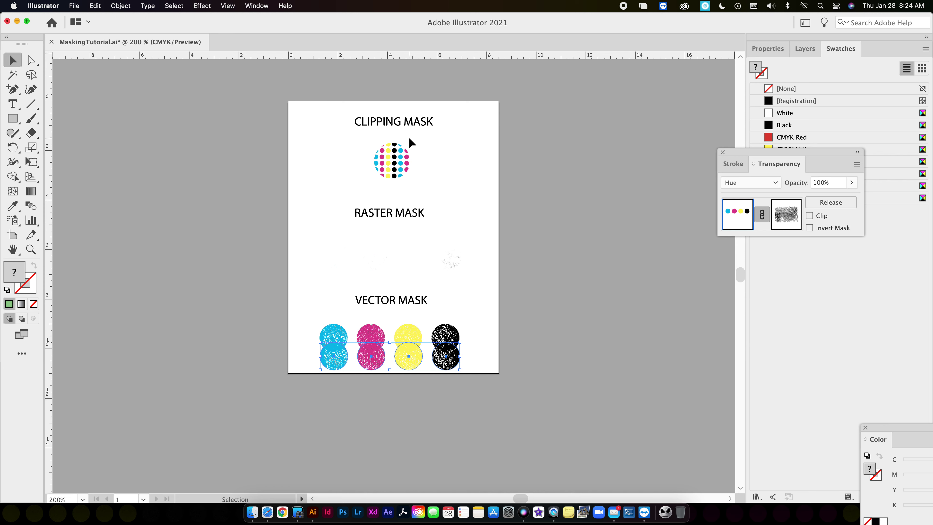
left_click(410, 141)
left_click_drag(737, 29, 473, 65)
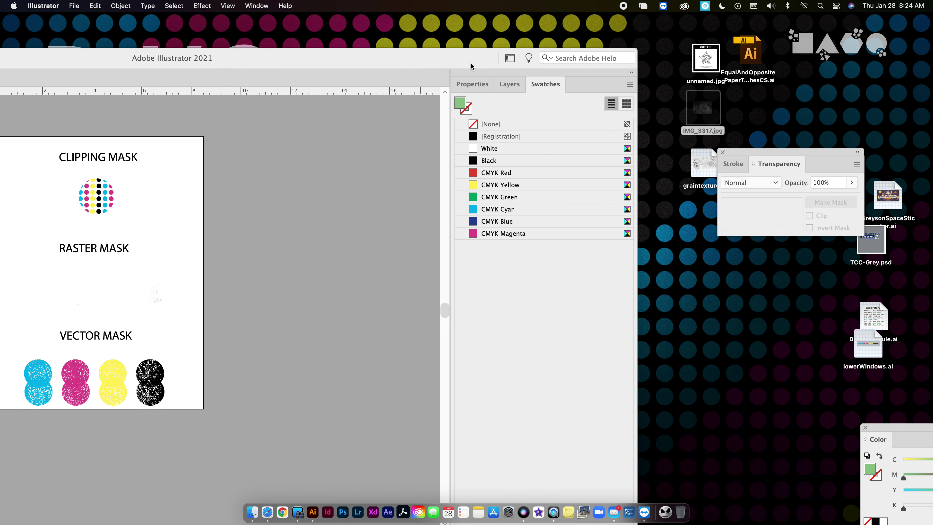
left_click_drag(689, 110, 208, 235)
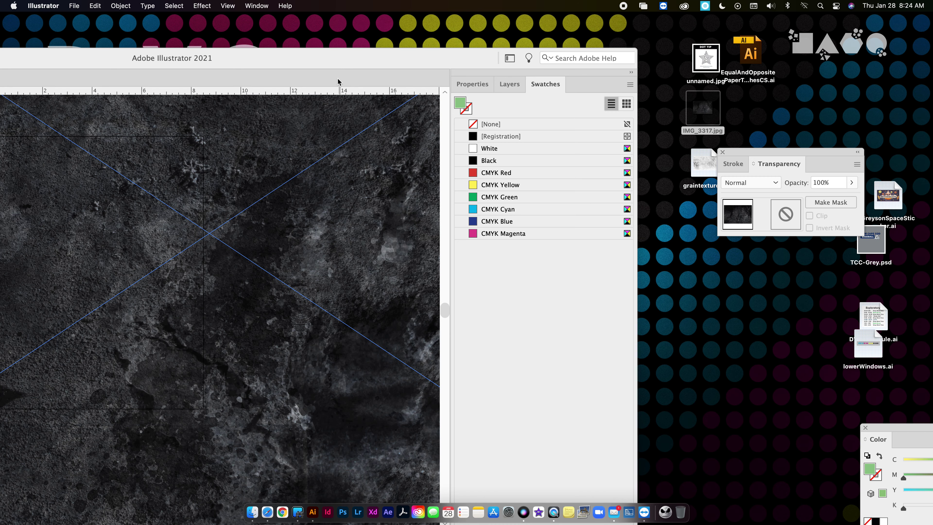
left_click_drag(356, 56, 613, 7)
Scale the placed texture image down to about 18 in wide and position it against the artboard's left edge.
key("super+minus")
key("super+minus")
key("super+minus")
key("super+minus")
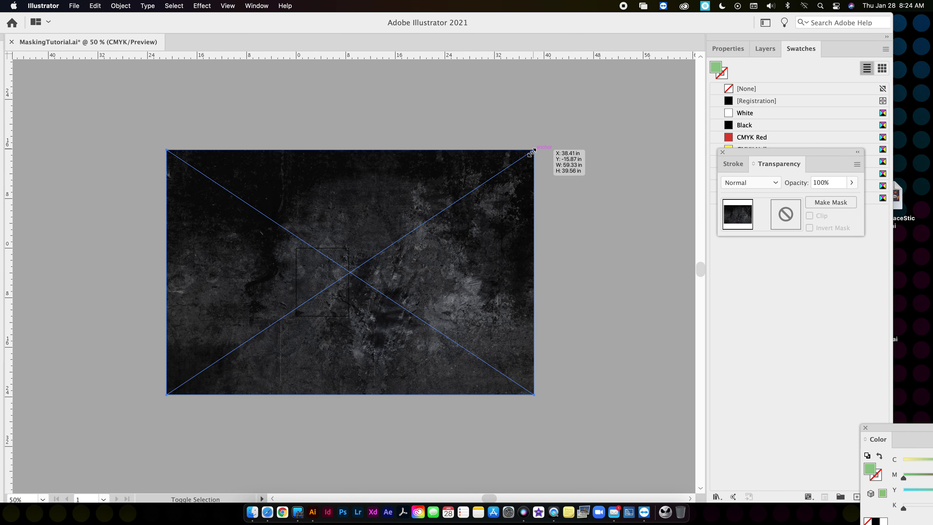
left_click_drag(534, 150, 329, 324)
left_click_drag(258, 324, 277, 258)
left_click_drag(159, 26, 207, 26)
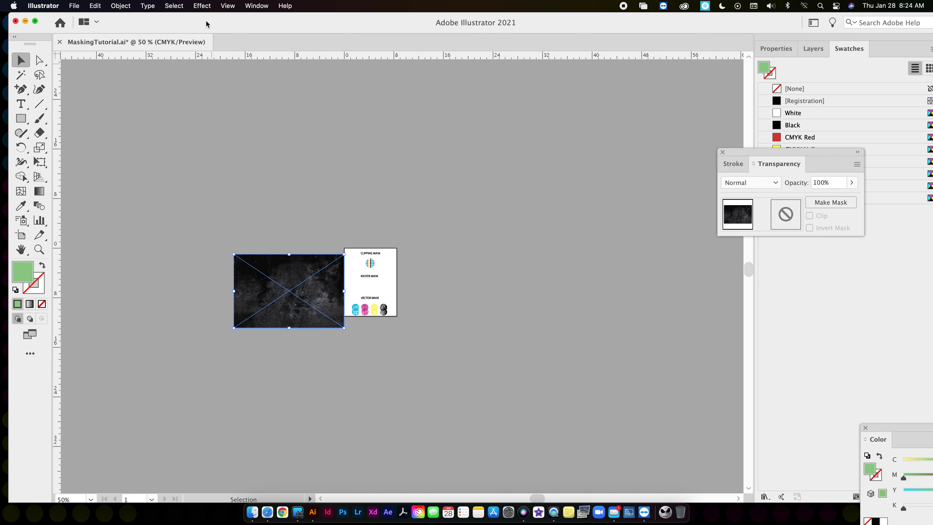
Draw a circle about 9.5 in across over the dark texture image and make a clipping mask from the two.
left_click_drag(21, 118, 63, 141)
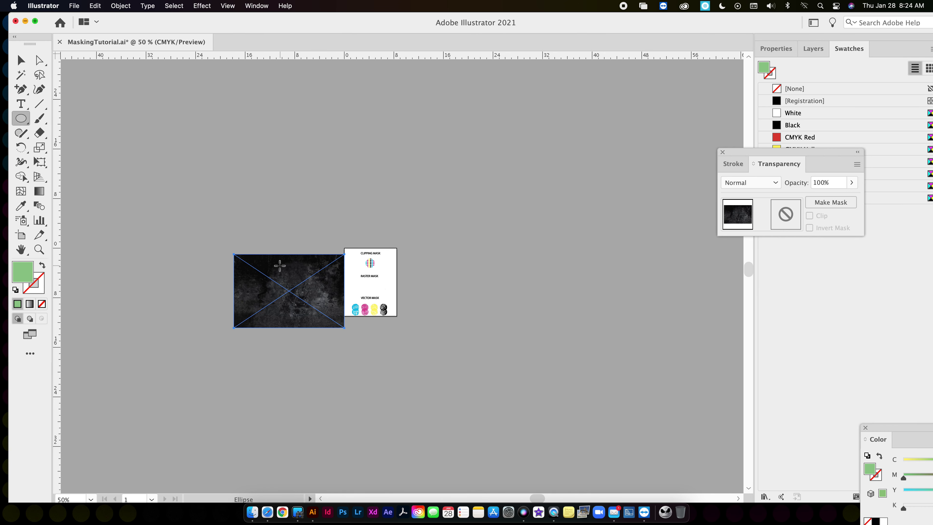
left_click_drag(251, 267, 312, 326)
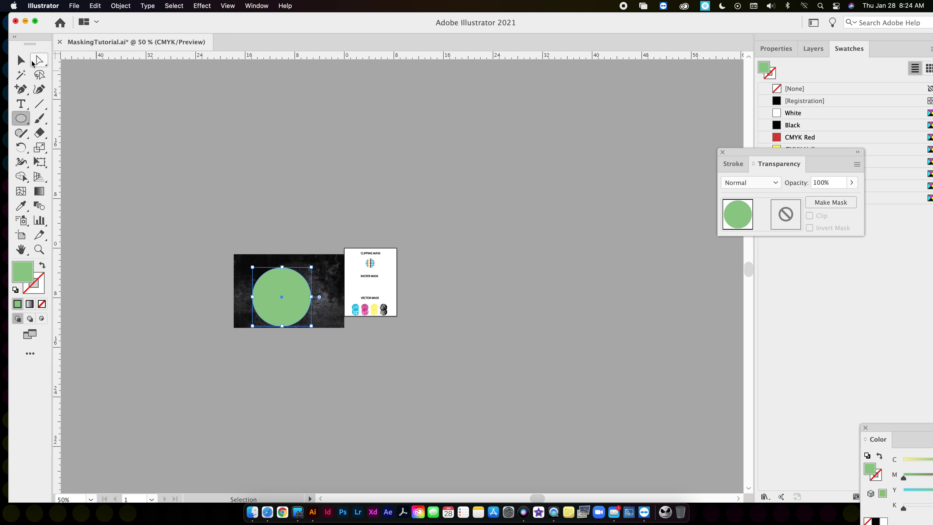
key("v")
left_click_drag(234, 236, 333, 354)
key("super+7")
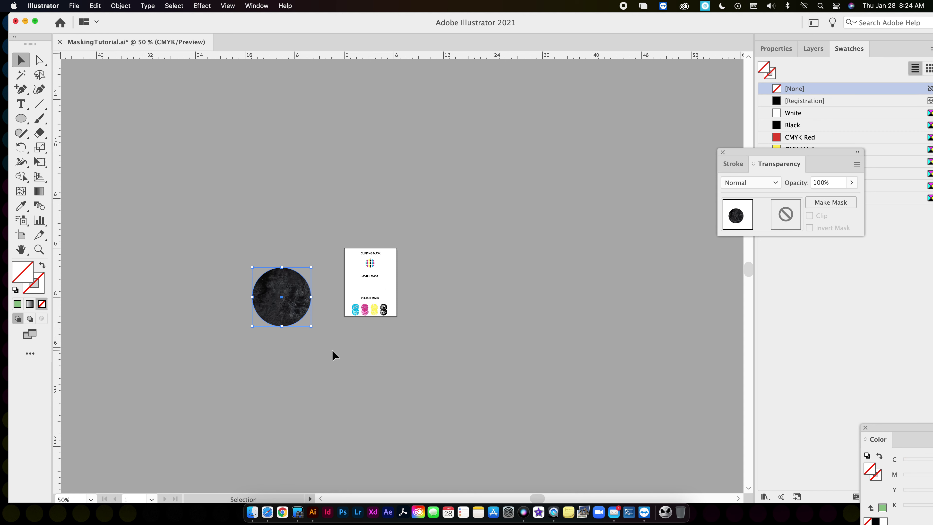
Move the clipped texture circle up and slightly closer to the artboard.
left_click(278, 344)
left_click_drag(283, 316, 292, 287)
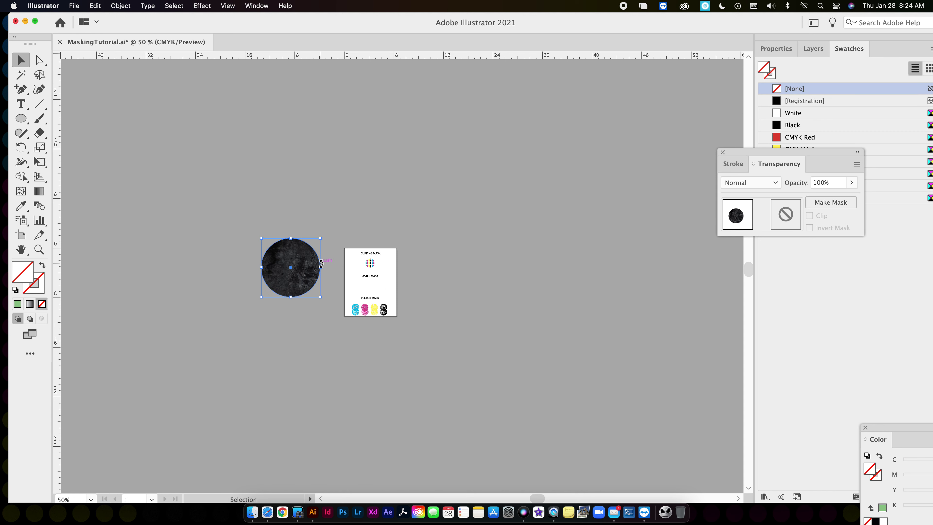